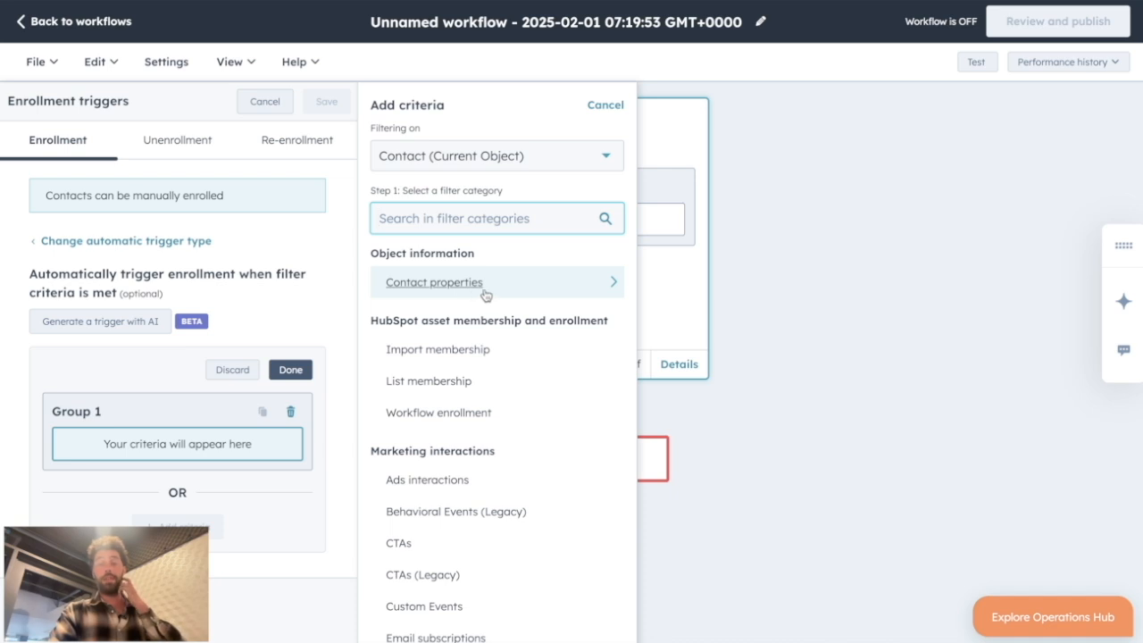
Step: Set the enrollment trigger to contacts whose Country Dropdown property is any of France, and save it
click(503, 296)
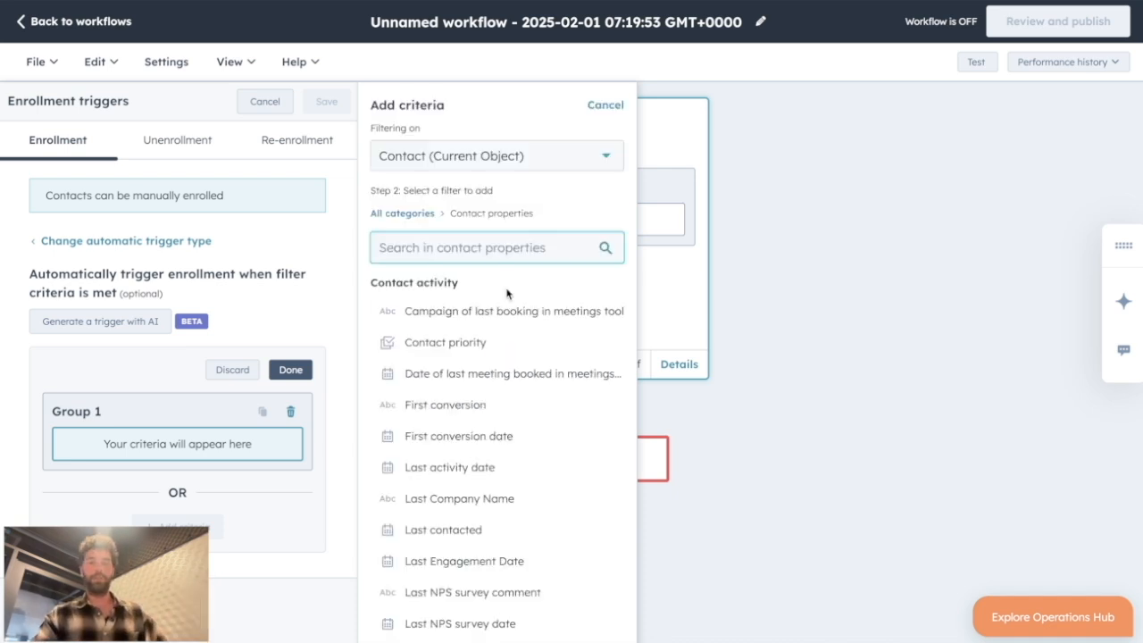
text(country)
click(496, 311)
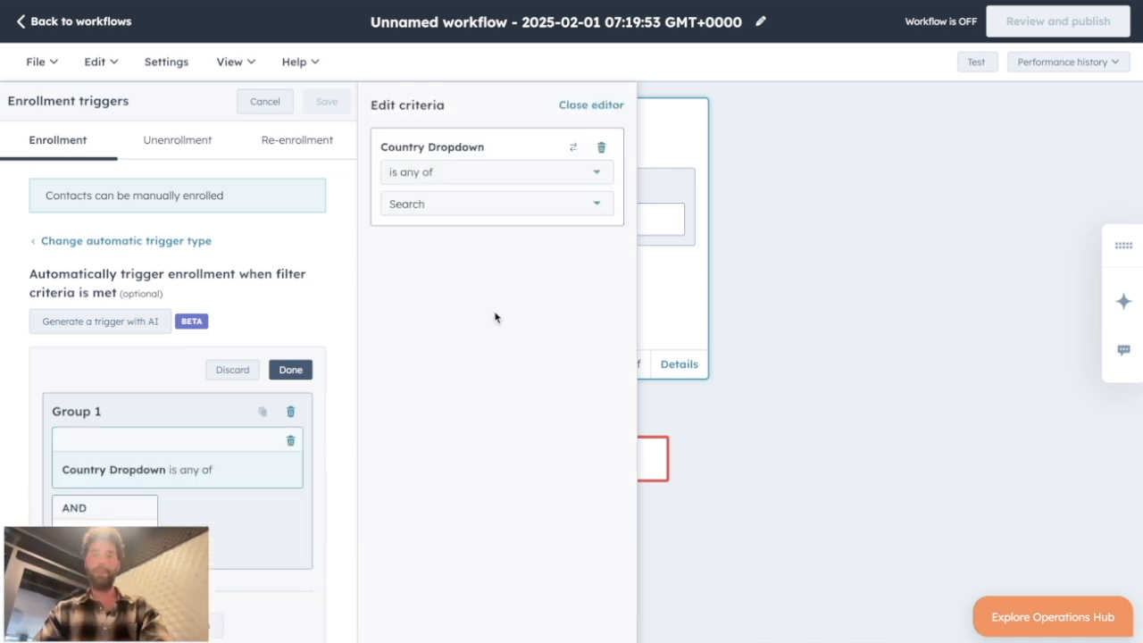
click(465, 212)
text(fr)
click(453, 312)
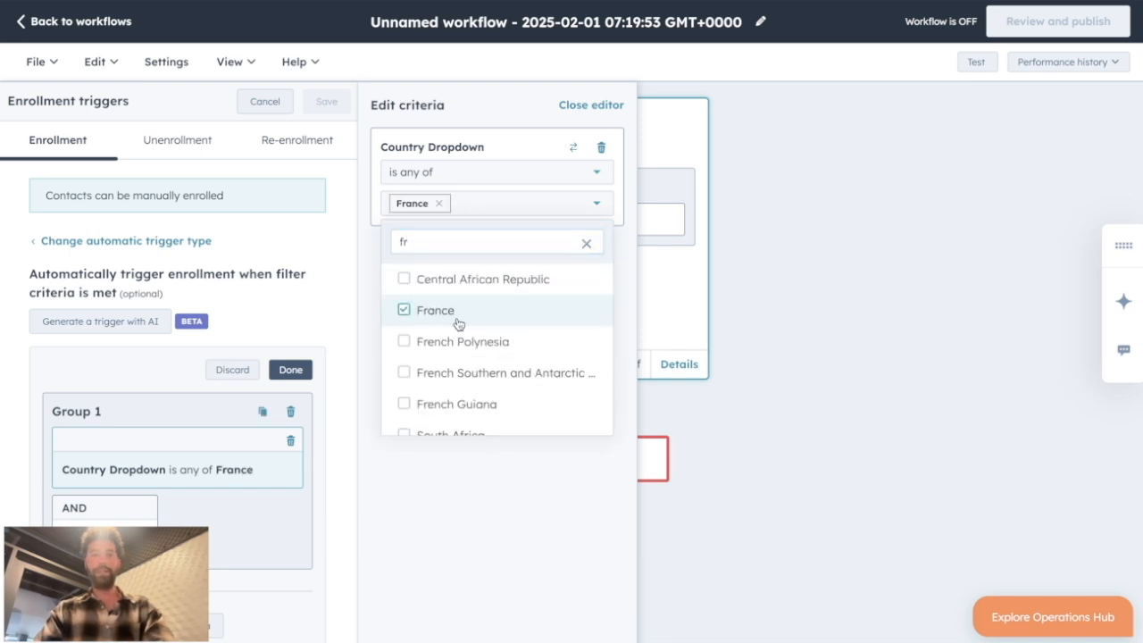
click(314, 179)
click(327, 102)
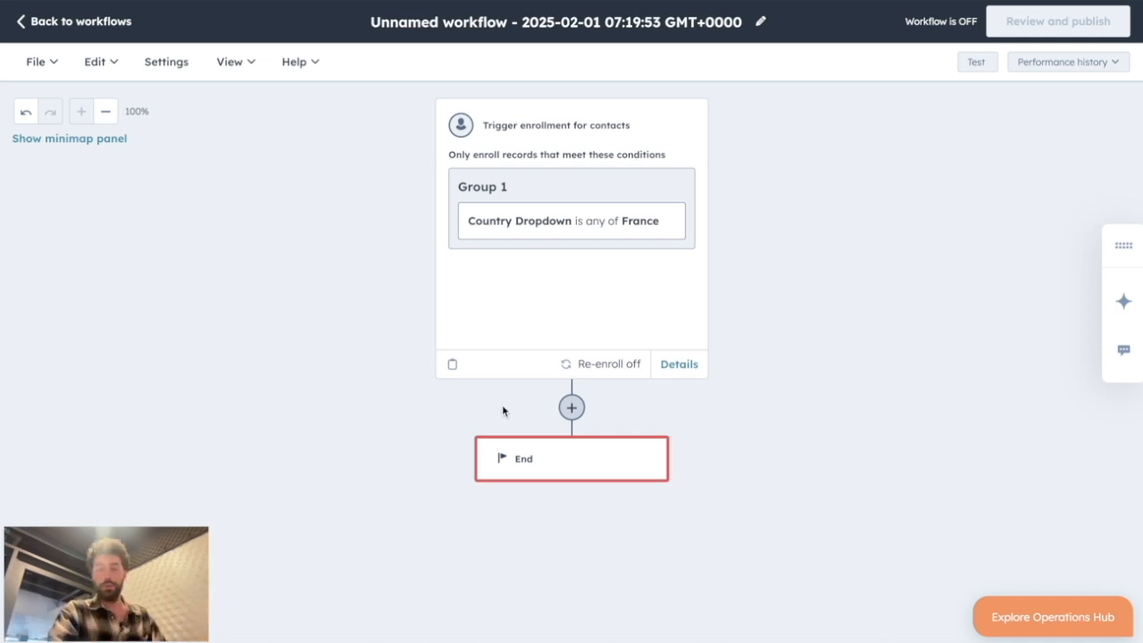
Step: Add a branch below the trigger using random distribution by percentage, with four branches of 25% each, and save it
click(572, 413)
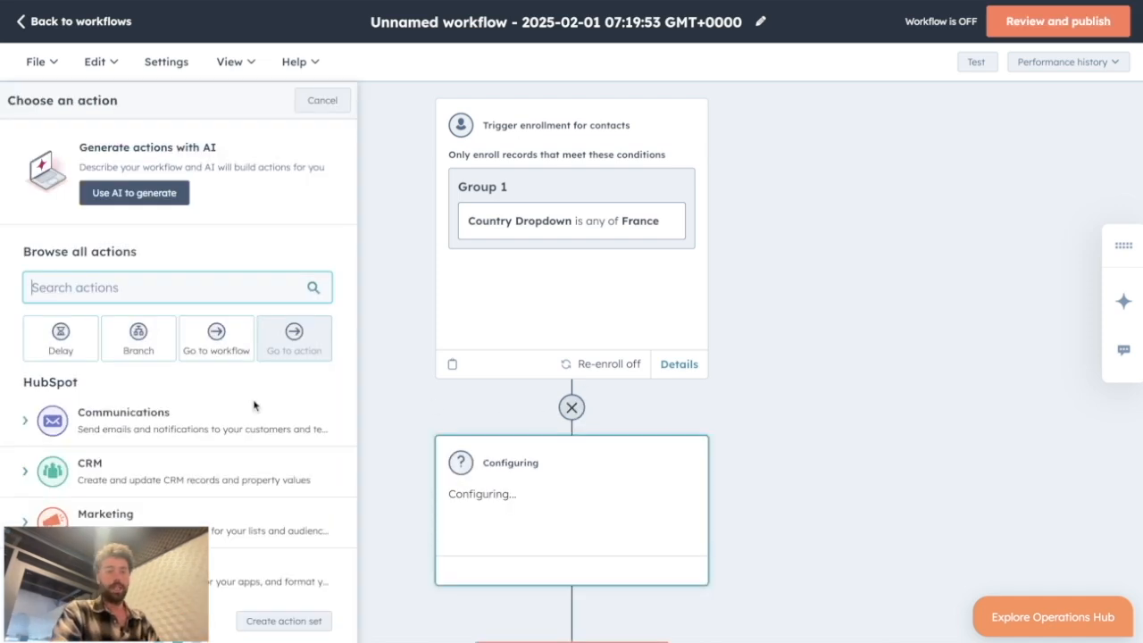
click(147, 351)
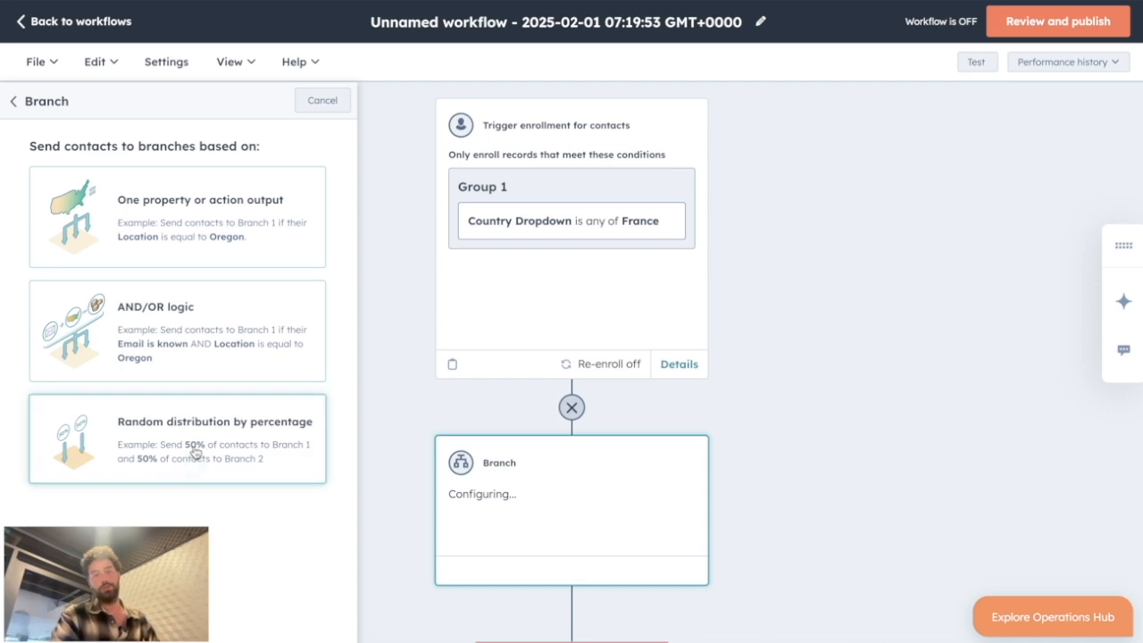
click(195, 450)
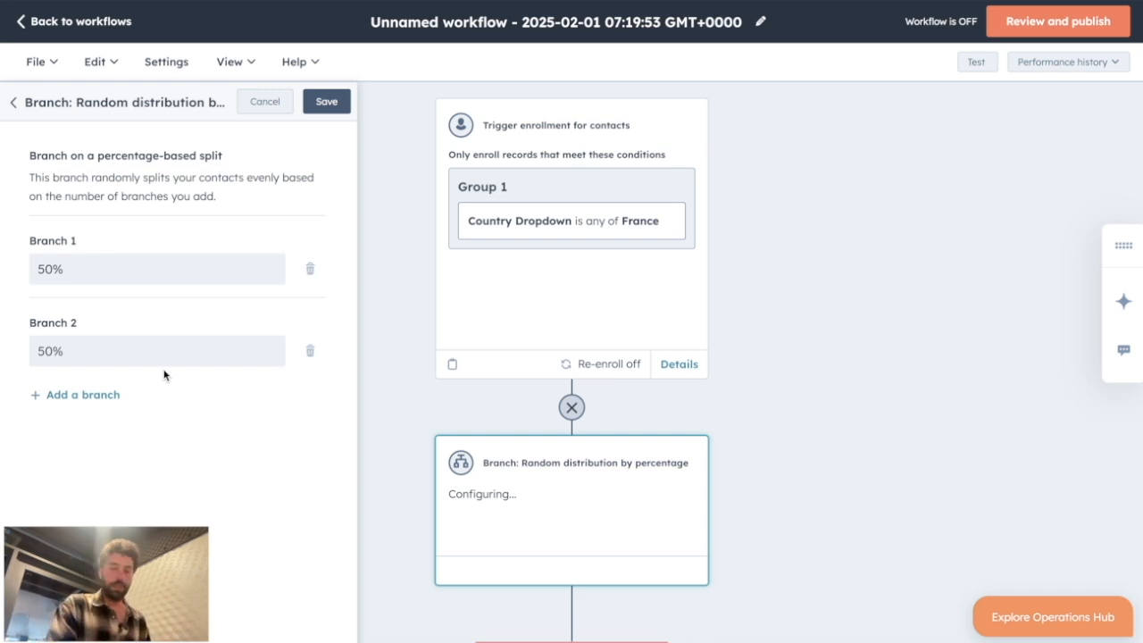
click(84, 395)
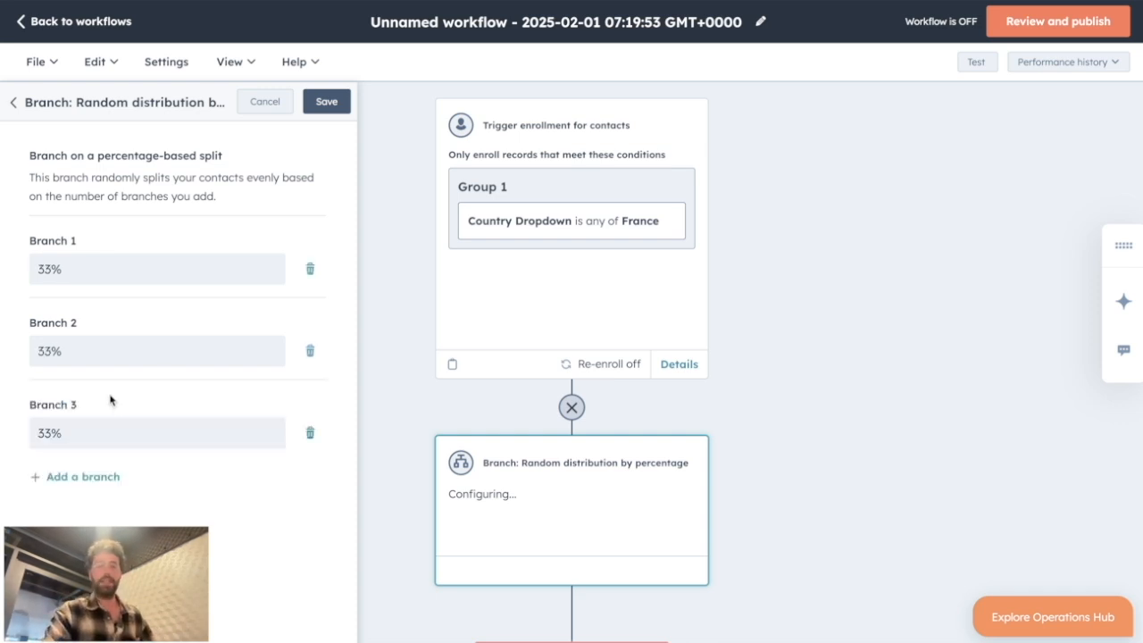
click(87, 477)
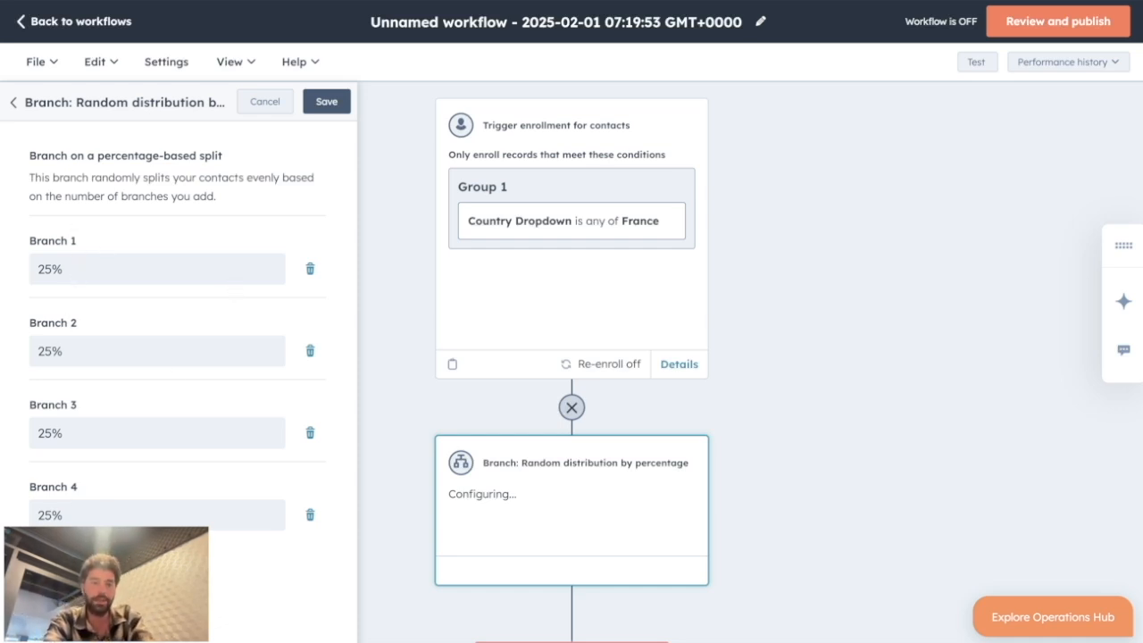
drag(32, 269, 112, 270)
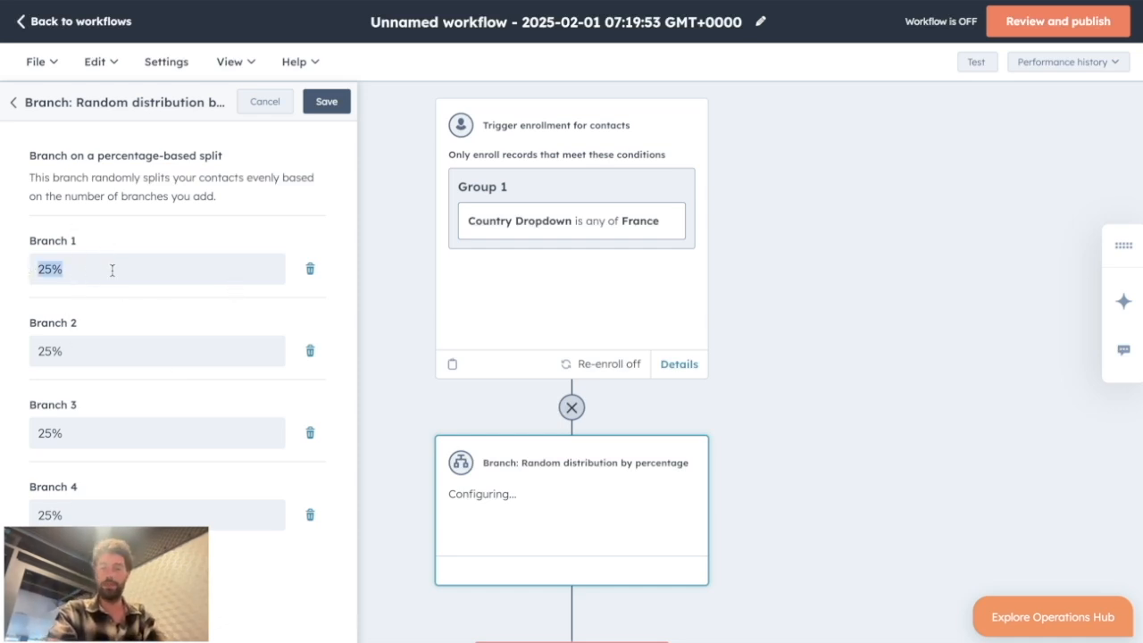
drag(29, 362, 109, 357)
click(66, 418)
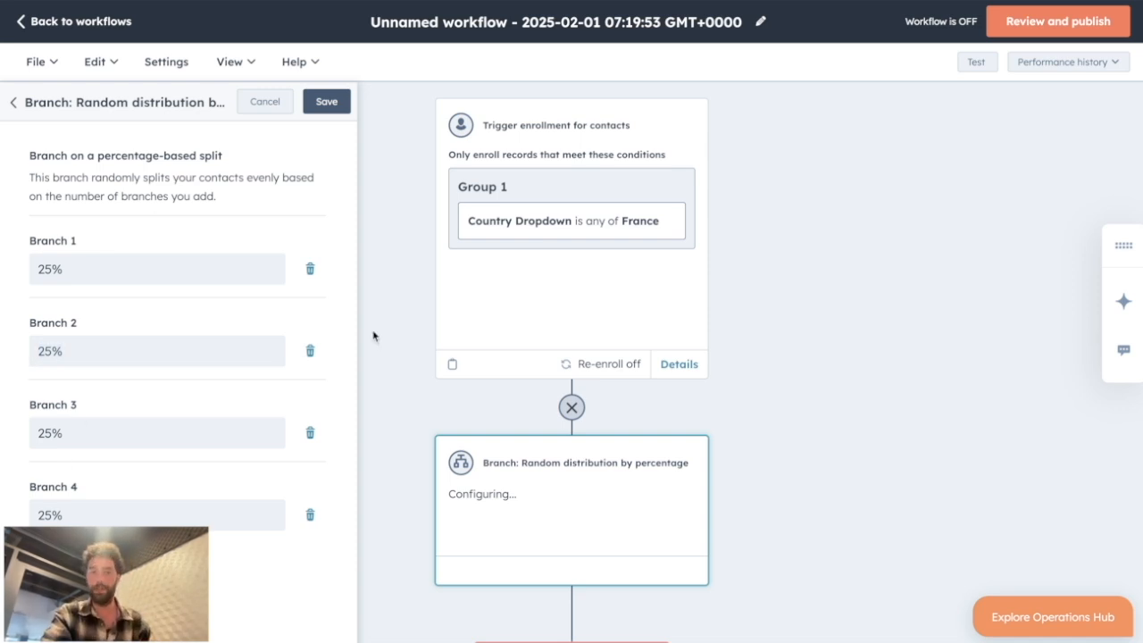
click(326, 102)
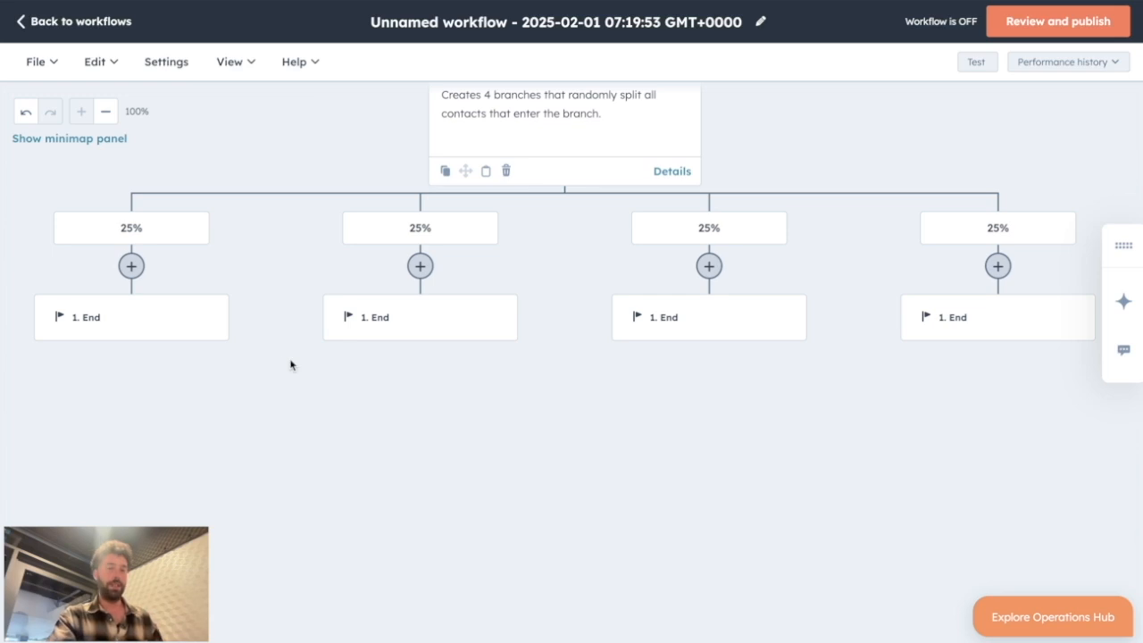
Step: Add an Edit record action to the first 25% branch that sets Contact owner to the first sales user
click(131, 266)
click(84, 518)
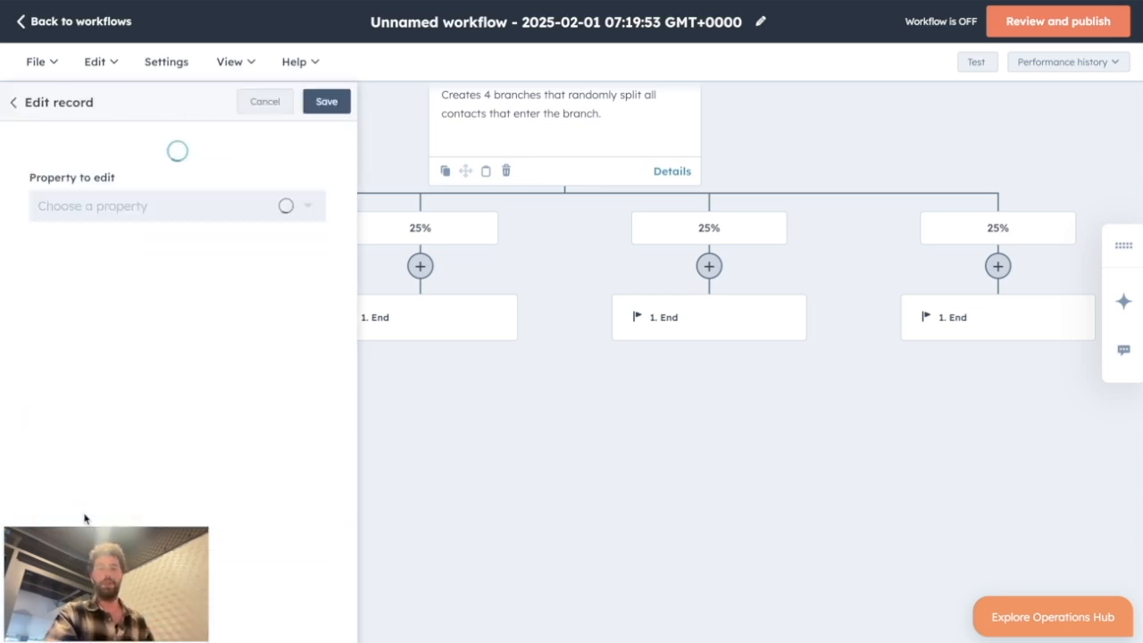
click(179, 259)
text(contac)
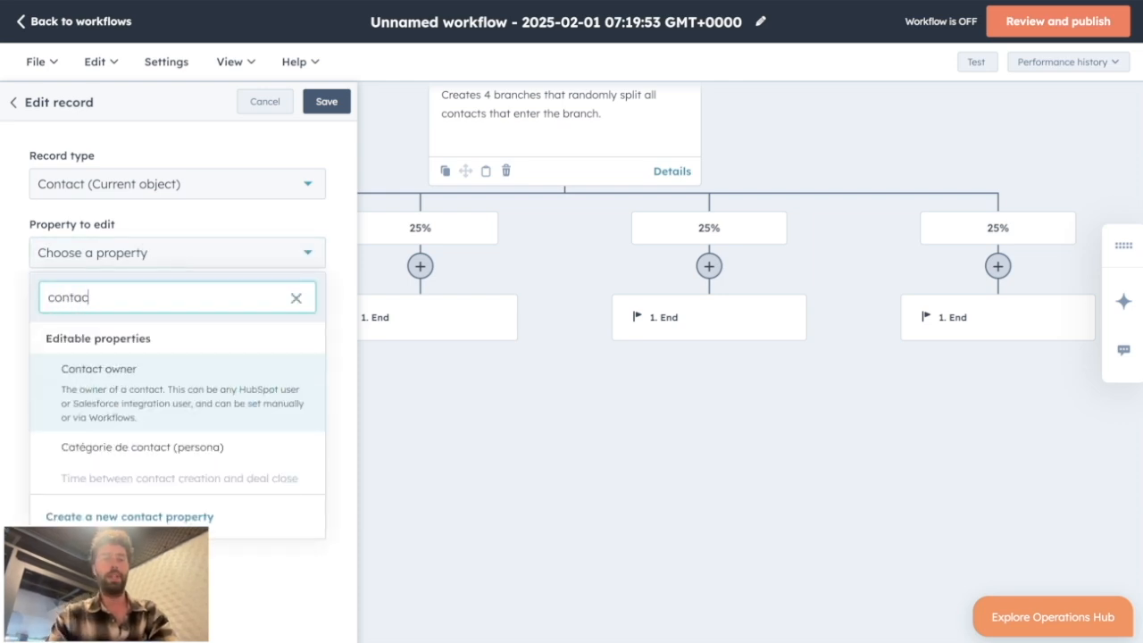
click(134, 417)
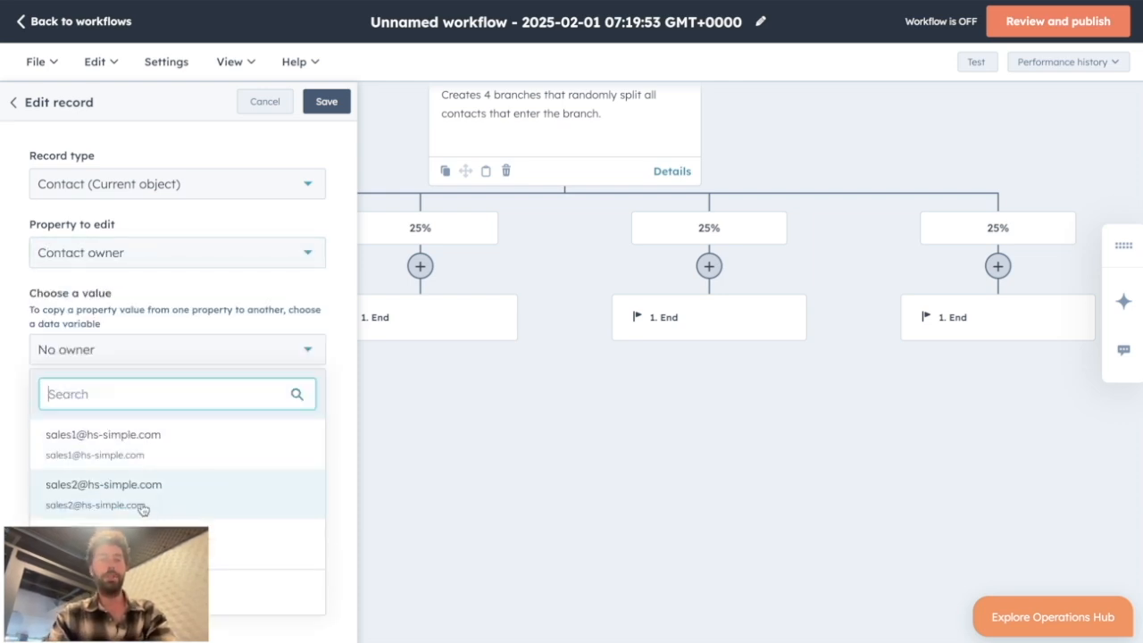
click(118, 458)
click(327, 102)
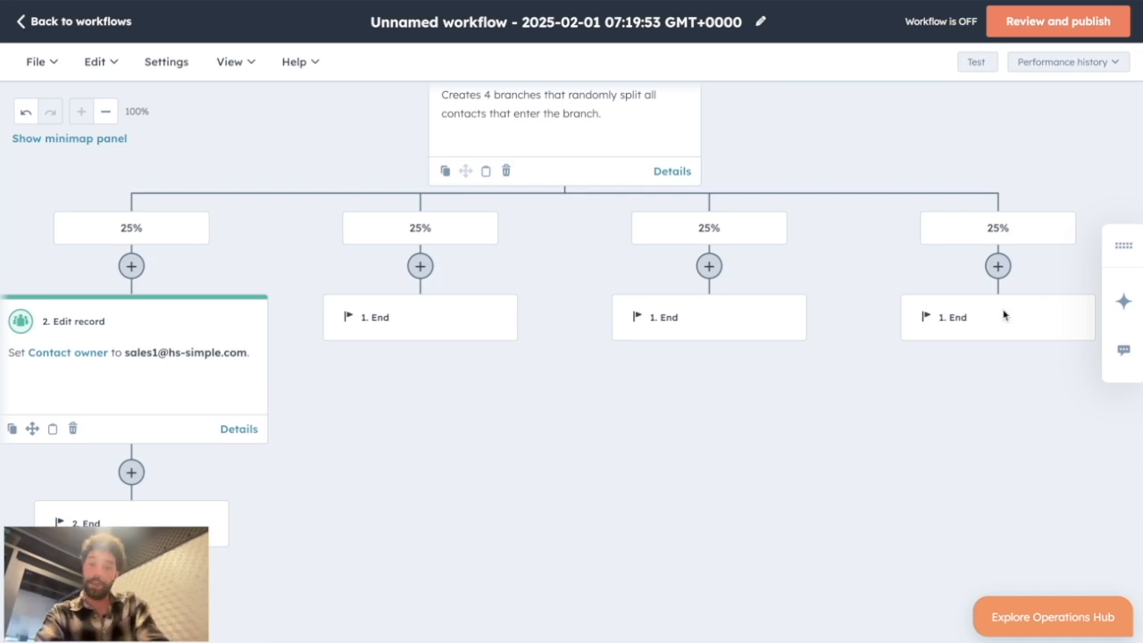
Step: Add an Edit record action to the second 25% branch that sets Contact owner to the second sales user
scroll(532, 127, up, 5)
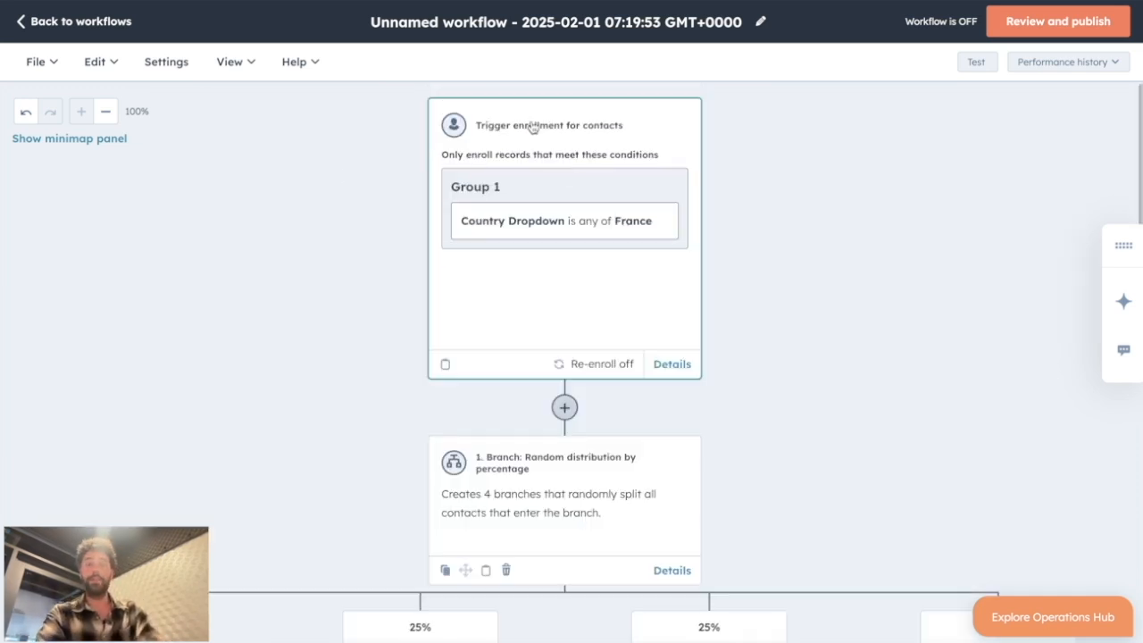
scroll(594, 253, down, 5)
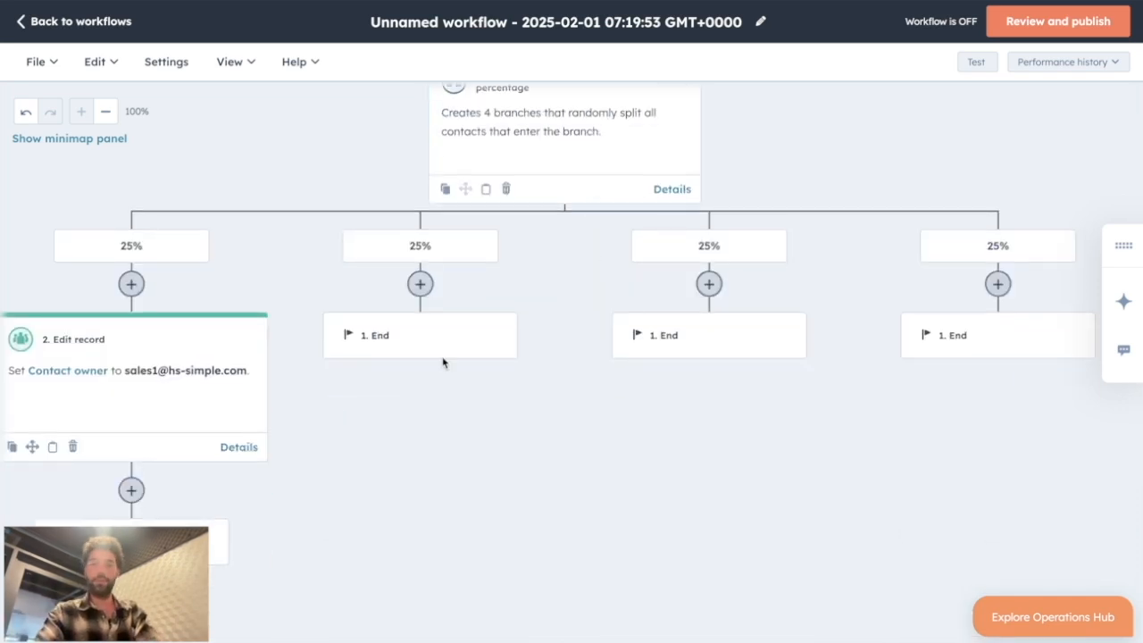
click(420, 284)
click(125, 474)
scroll(128, 479, down, 4)
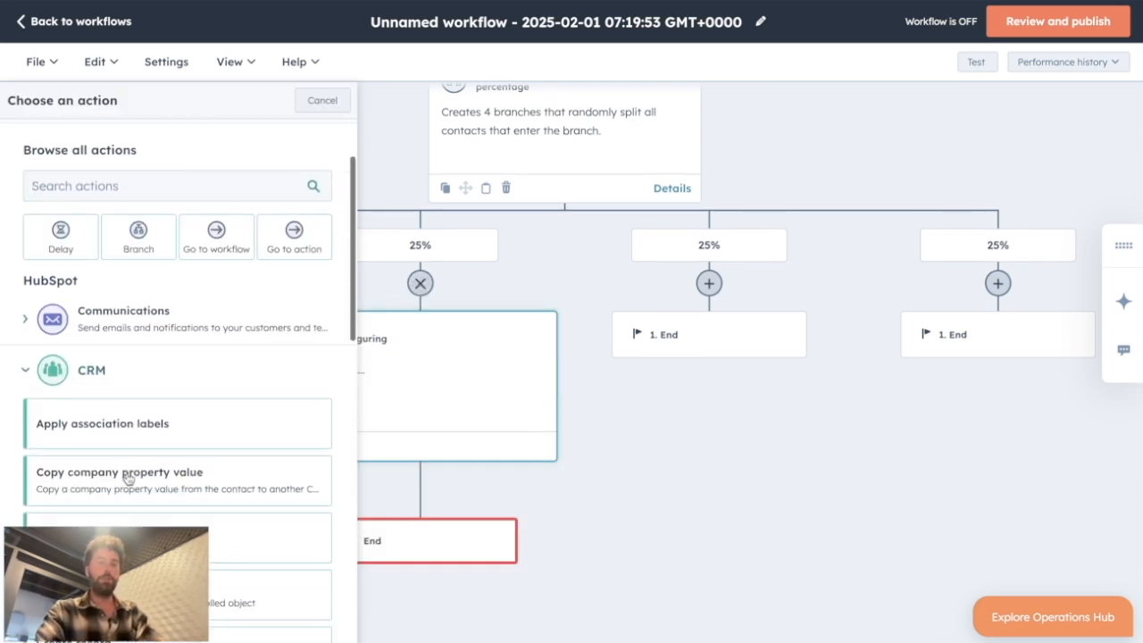
click(103, 539)
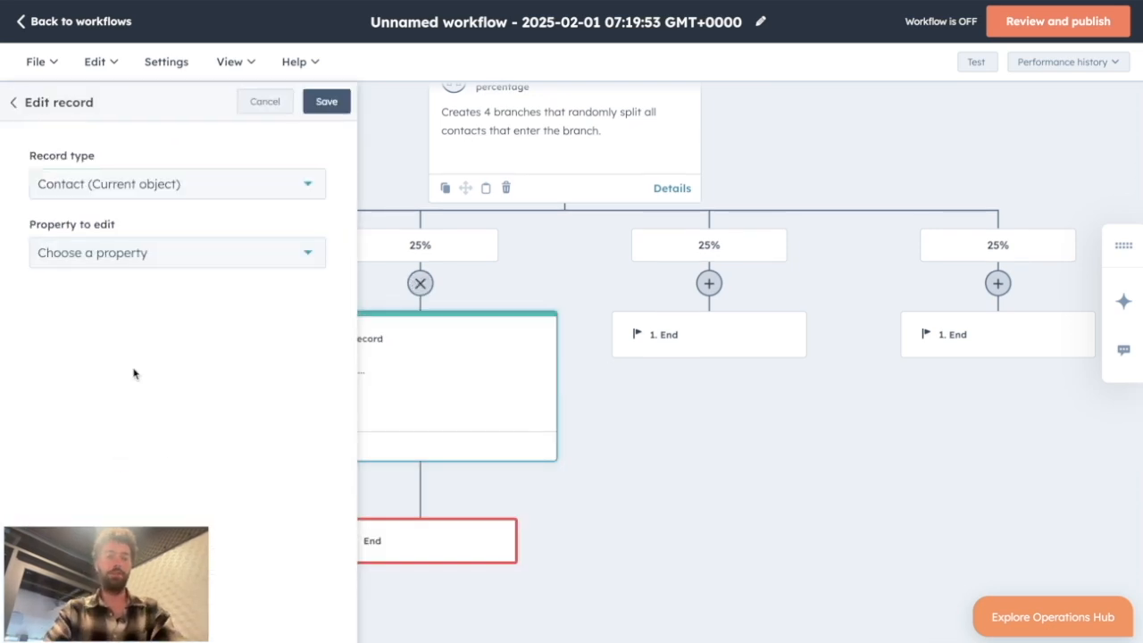
click(159, 255)
text(contac)
click(125, 363)
click(125, 353)
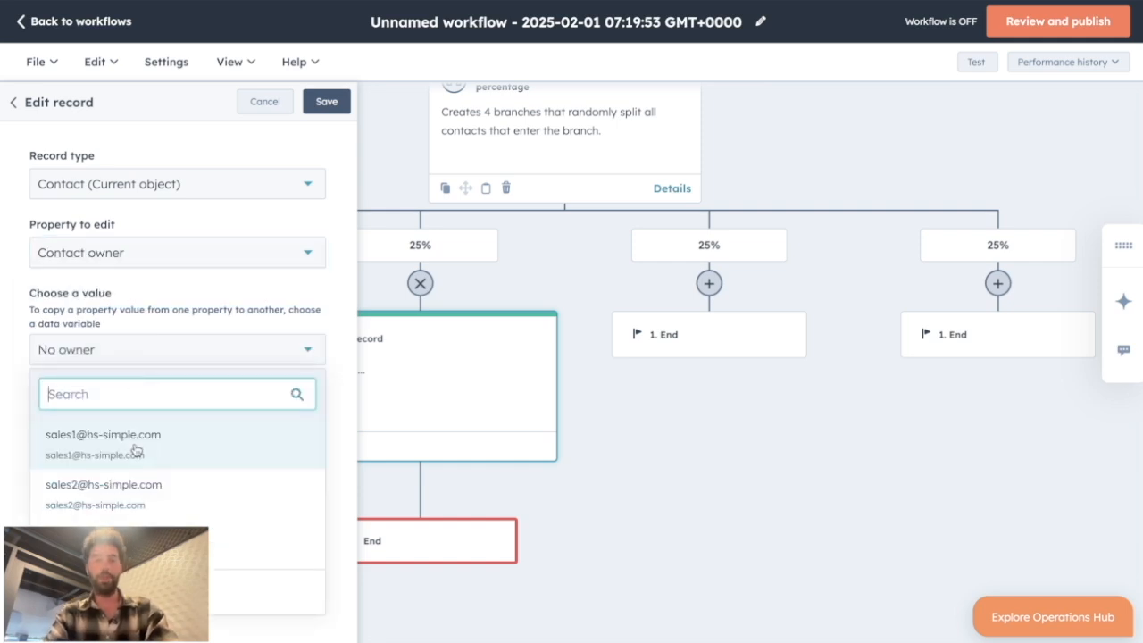
click(99, 491)
click(327, 101)
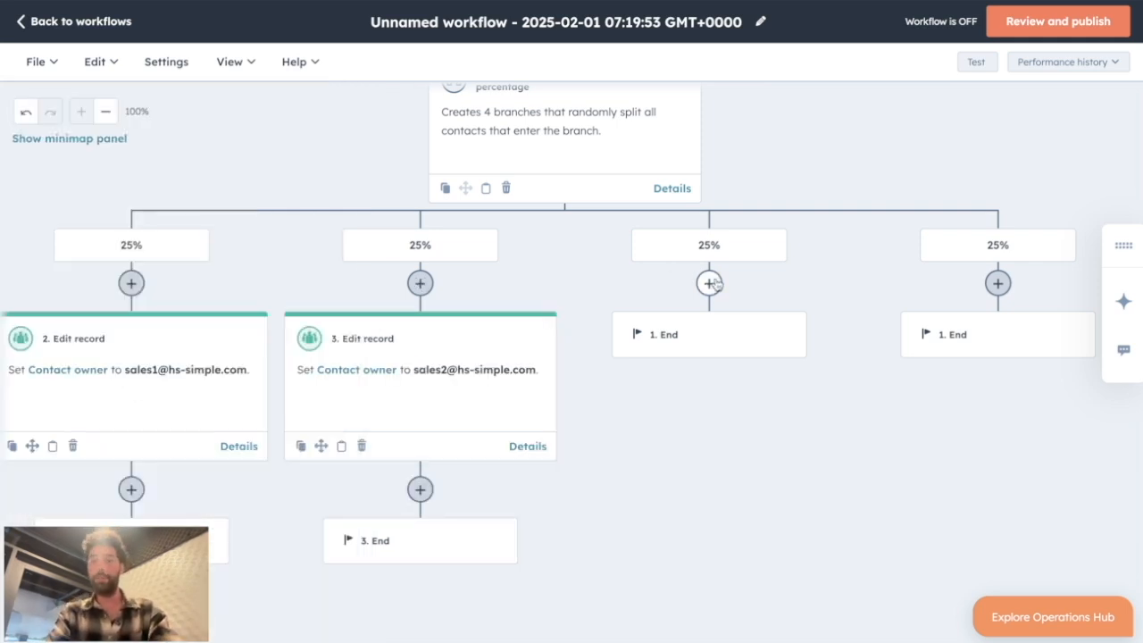
Step: Connect the third 25% branch to the second branch's Edit record action with a Go to action
click(708, 284)
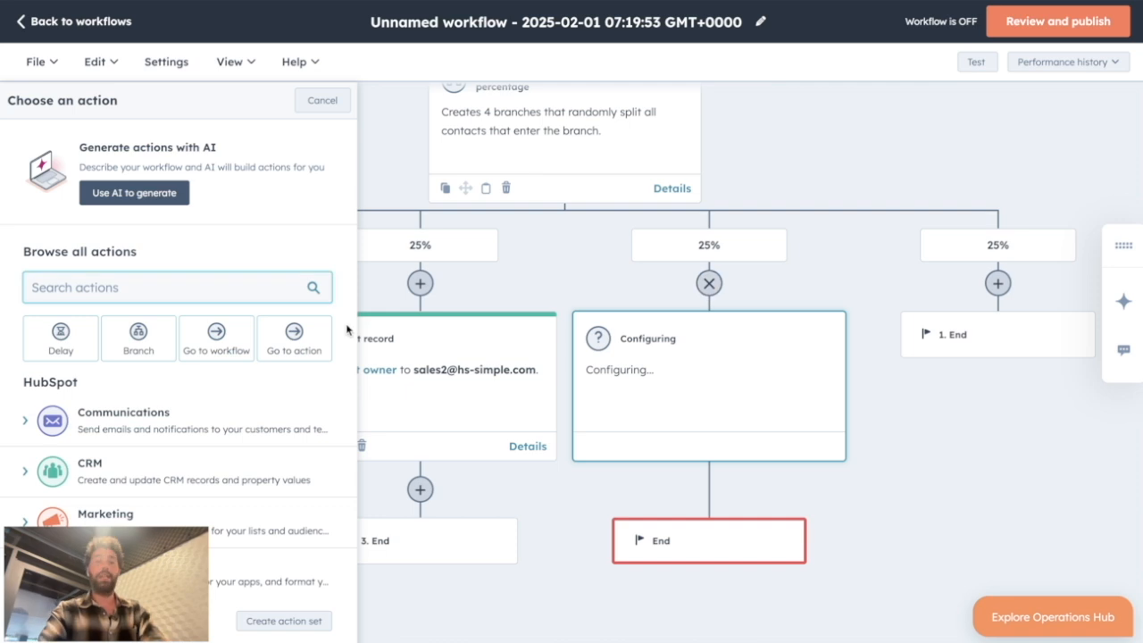
click(290, 338)
click(500, 308)
click(404, 512)
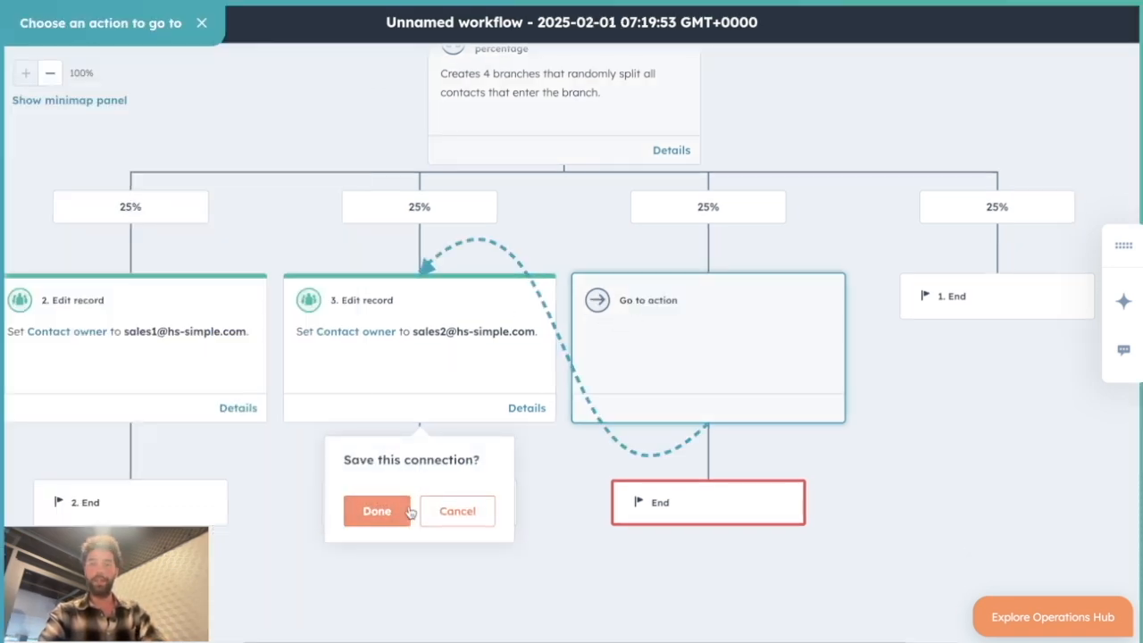
Step: Send the fourth 25% branch to the same "3. Edit record" action with a Go to action and save the connection
click(998, 282)
click(294, 338)
click(420, 375)
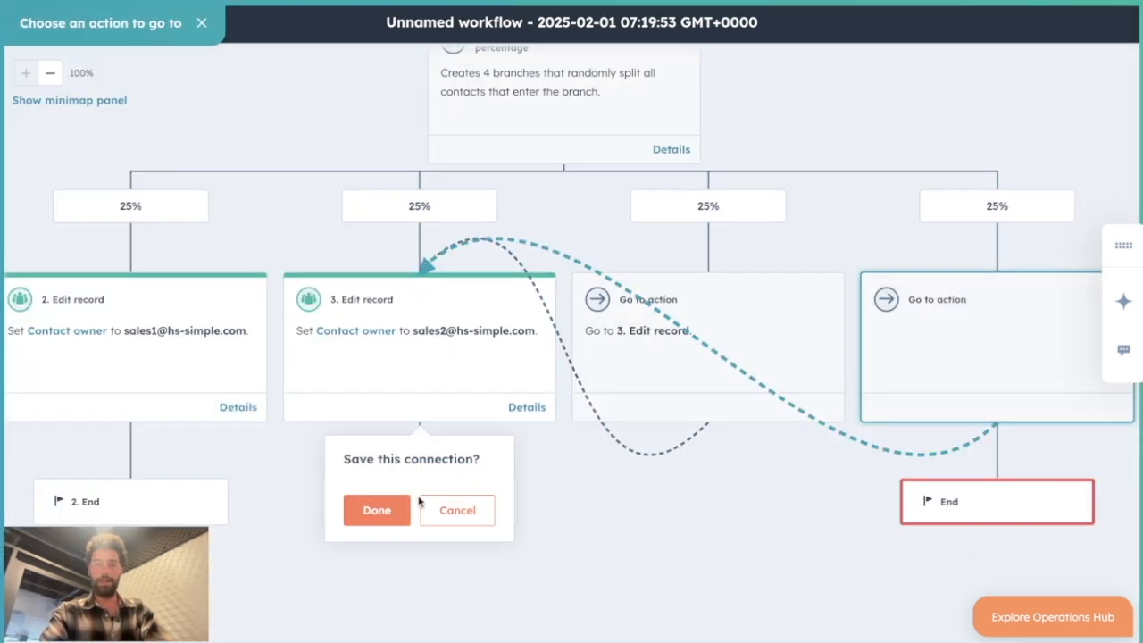
click(378, 512)
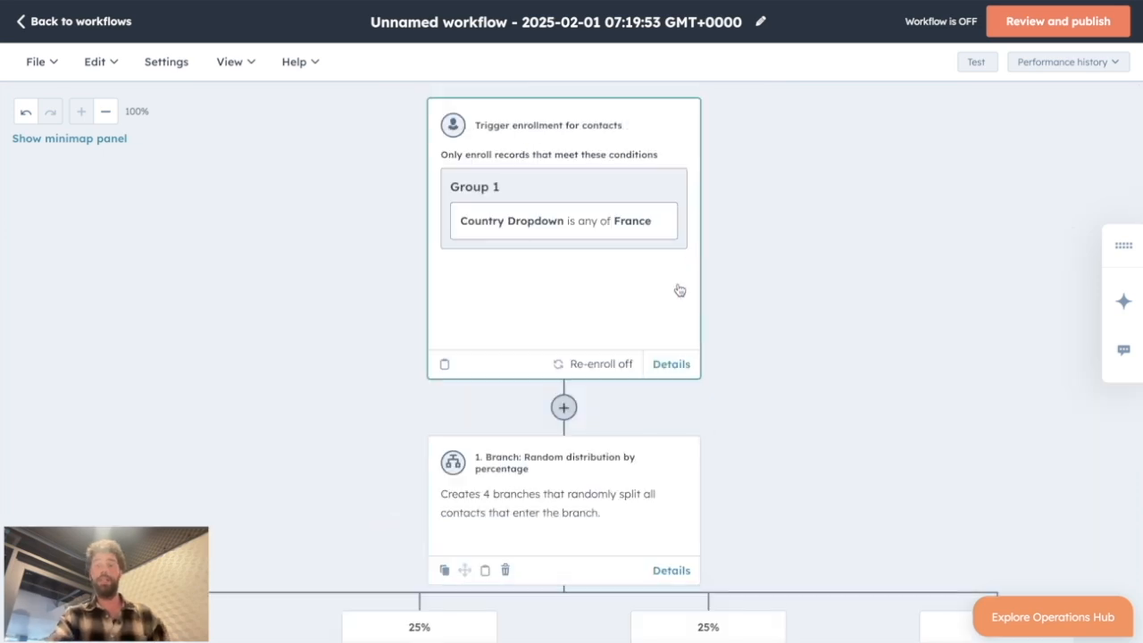
Step: Review the workflow's random split, its four branches, the owner assignments and the Go to action connections
scroll(677, 289, down, 3)
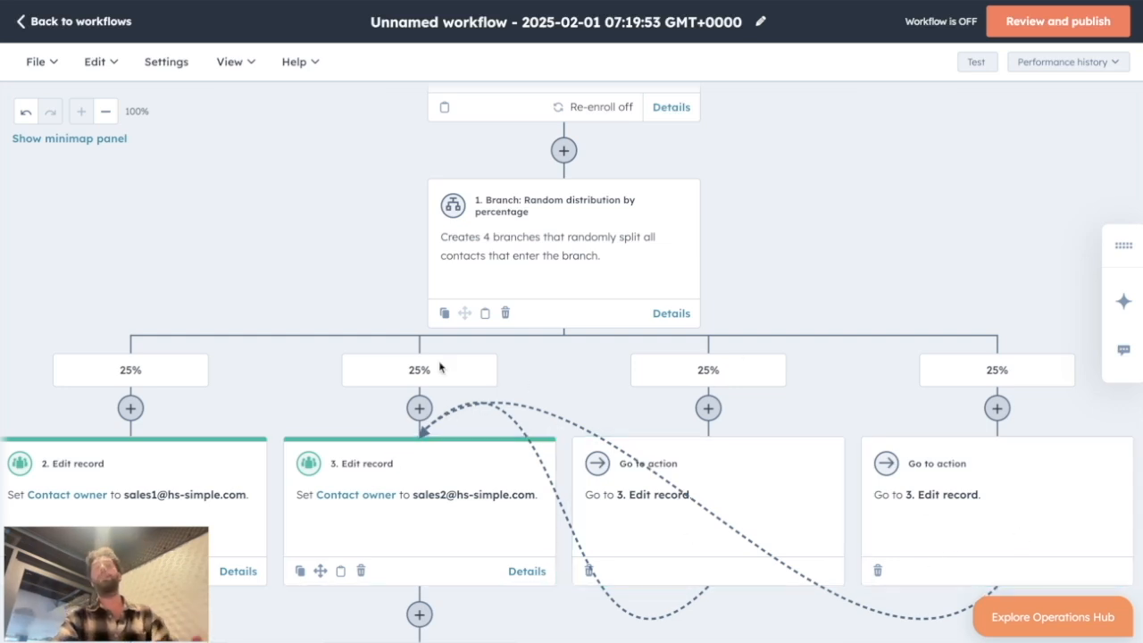
scroll(451, 482, down, 1)
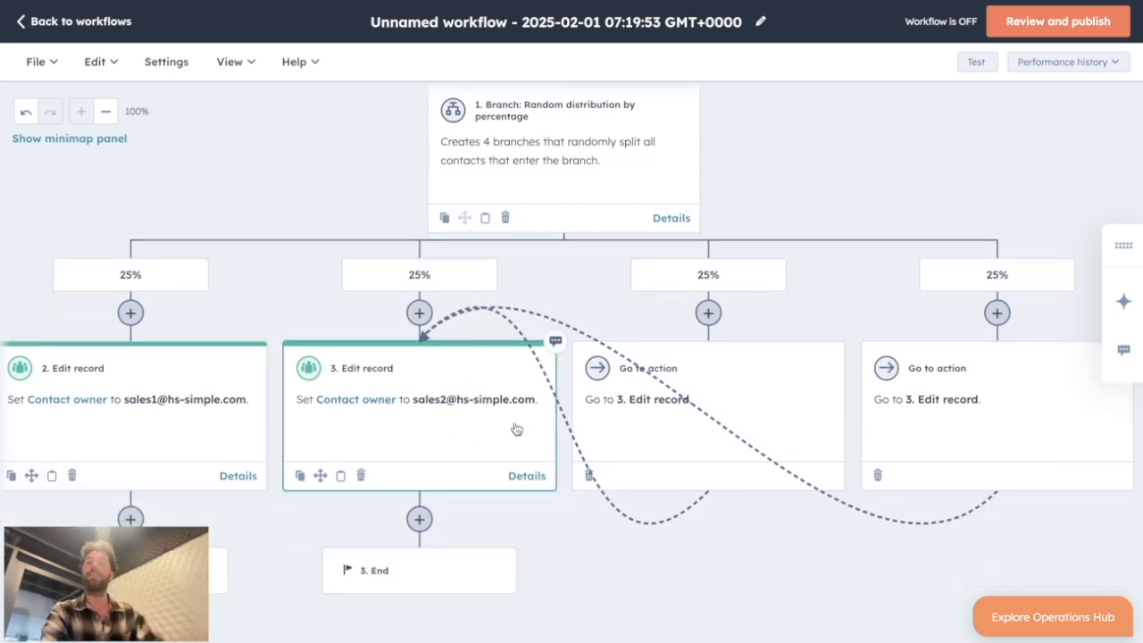
scroll(542, 384, up, 4)
scroll(542, 385, down, 6)
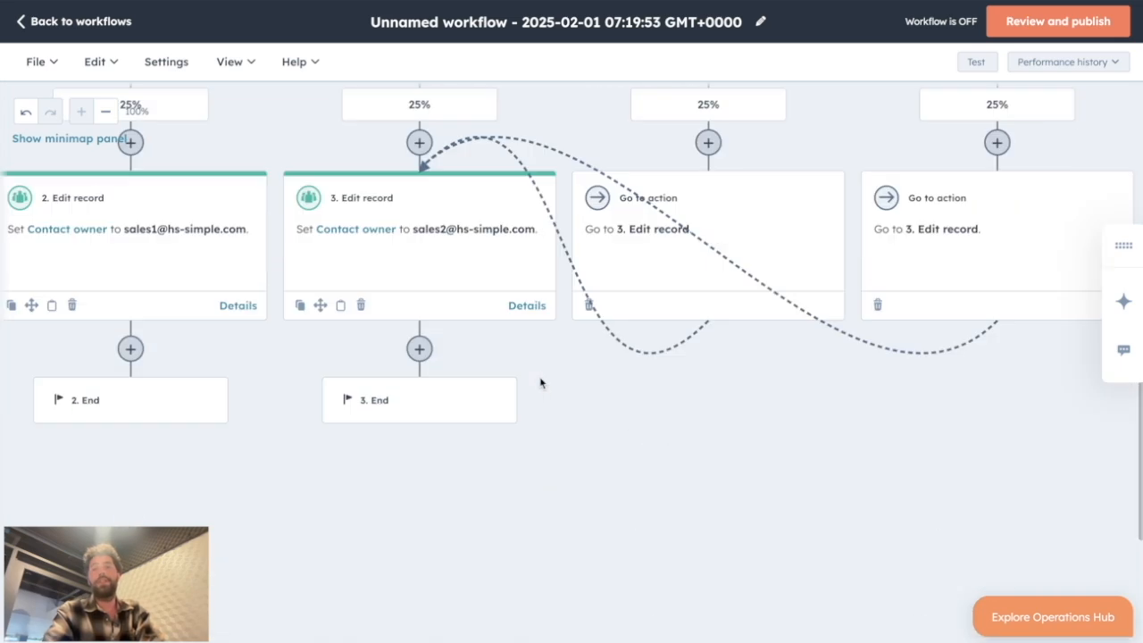
scroll(542, 384, up, 3)
scroll(540, 384, down, 1)
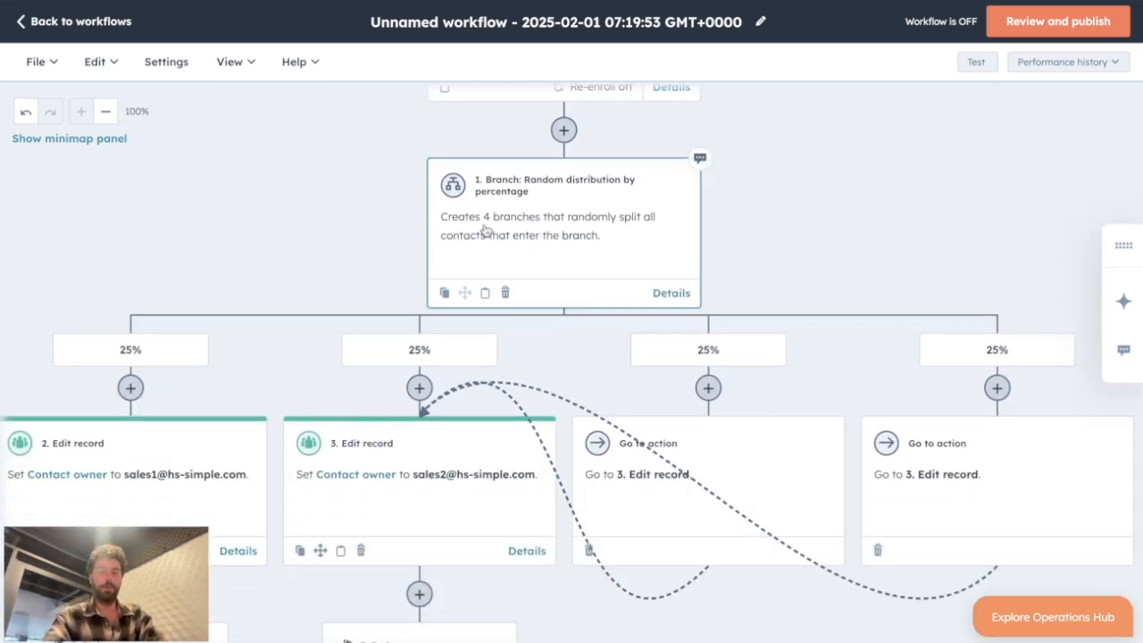
double_click(526, 235)
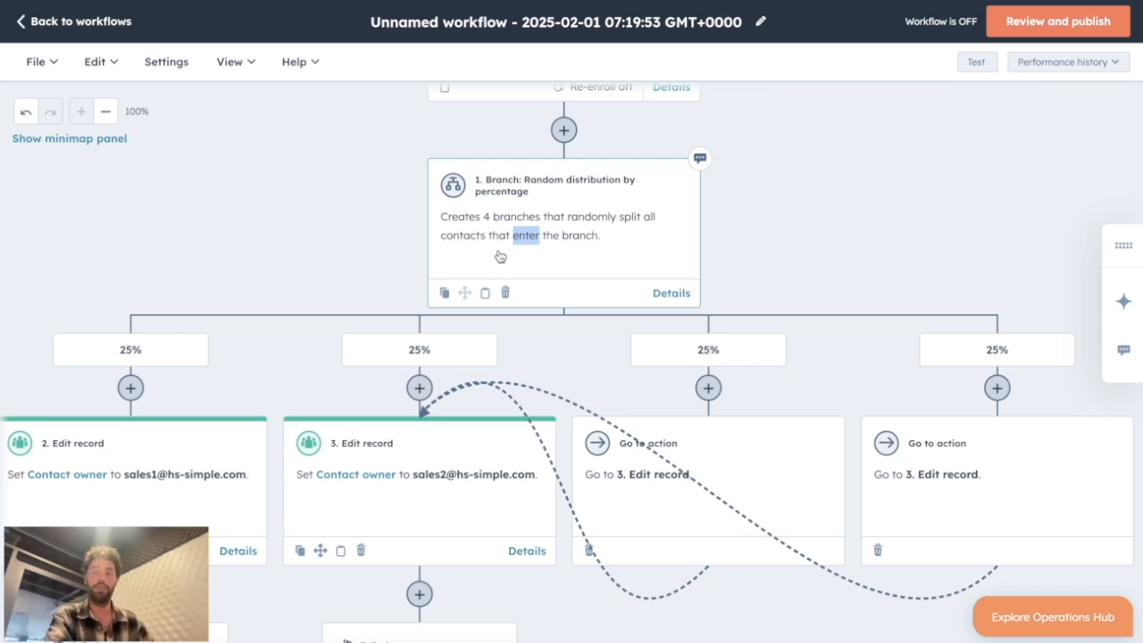
scroll(500, 256, up, 1)
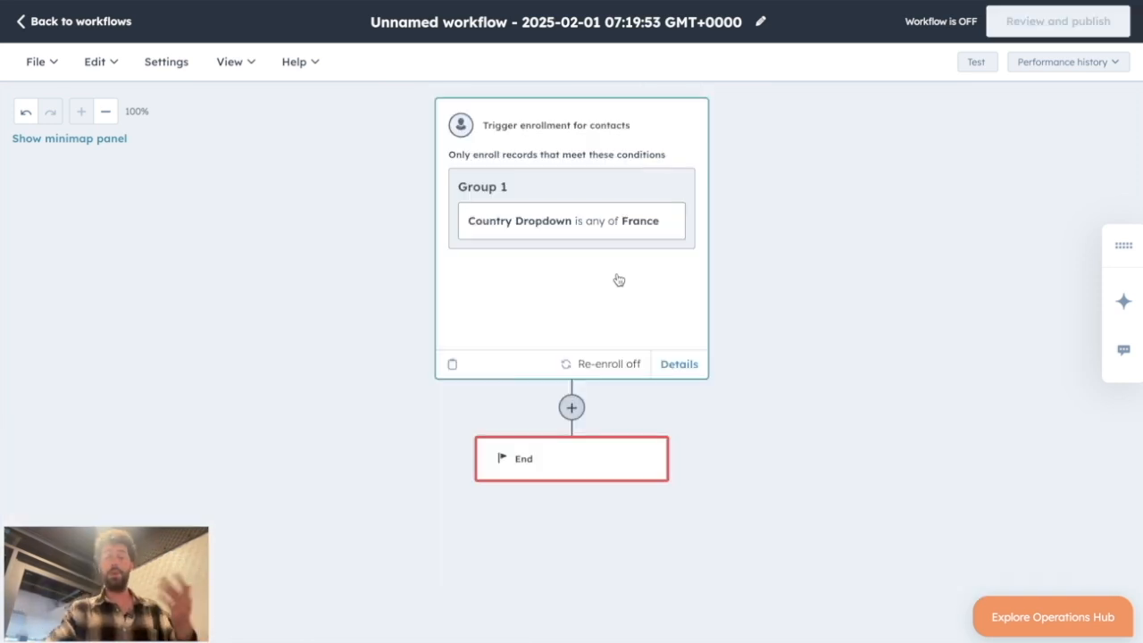
click(571, 407)
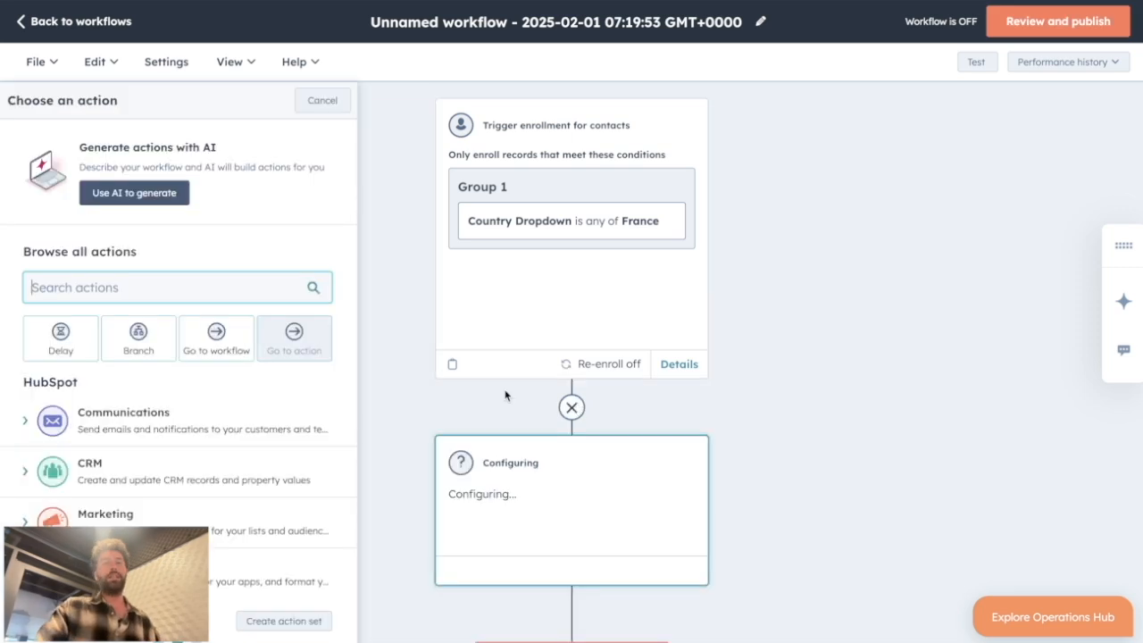
click(32, 345)
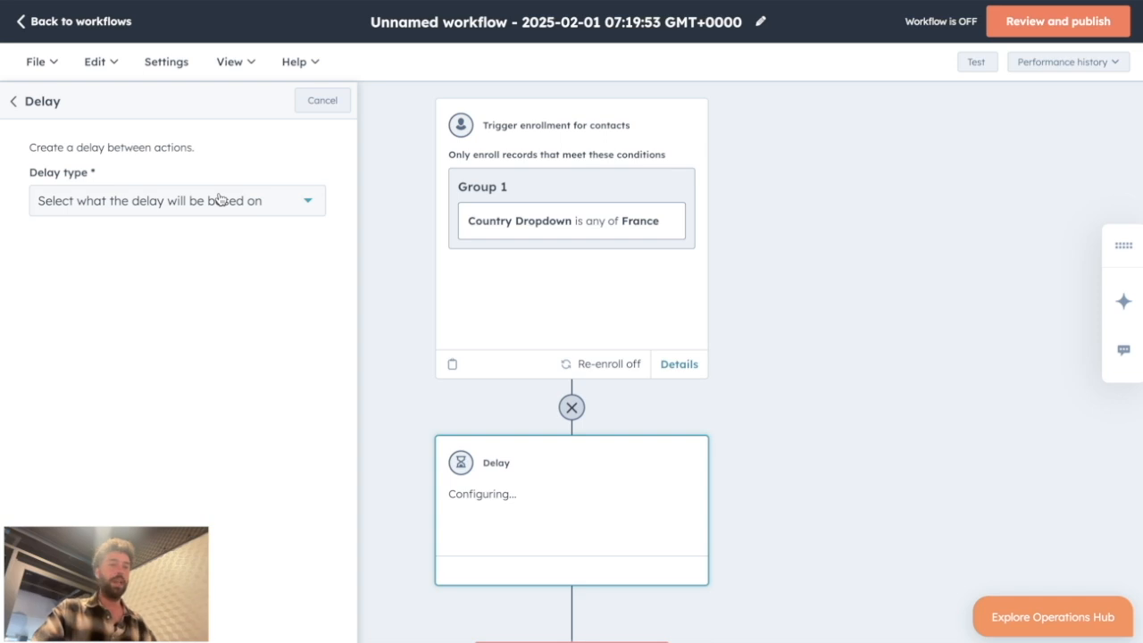
click(14, 102)
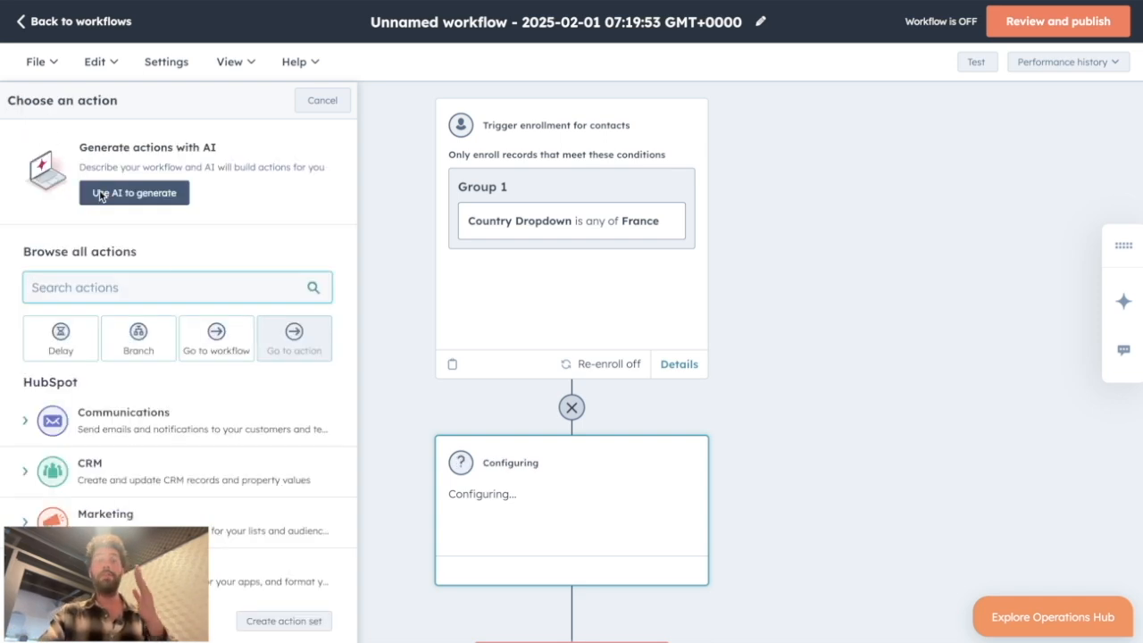
Step: Add a random distribution by percentage branch with four branches below the enrollment trigger and save it
click(154, 337)
click(163, 435)
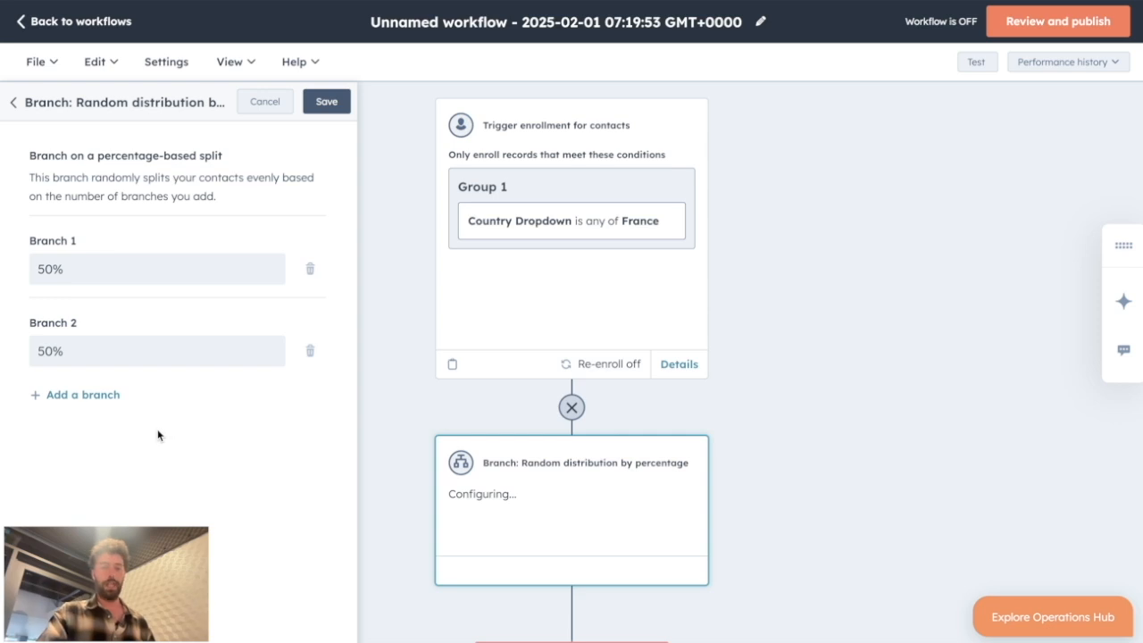
click(72, 400)
click(76, 477)
click(329, 102)
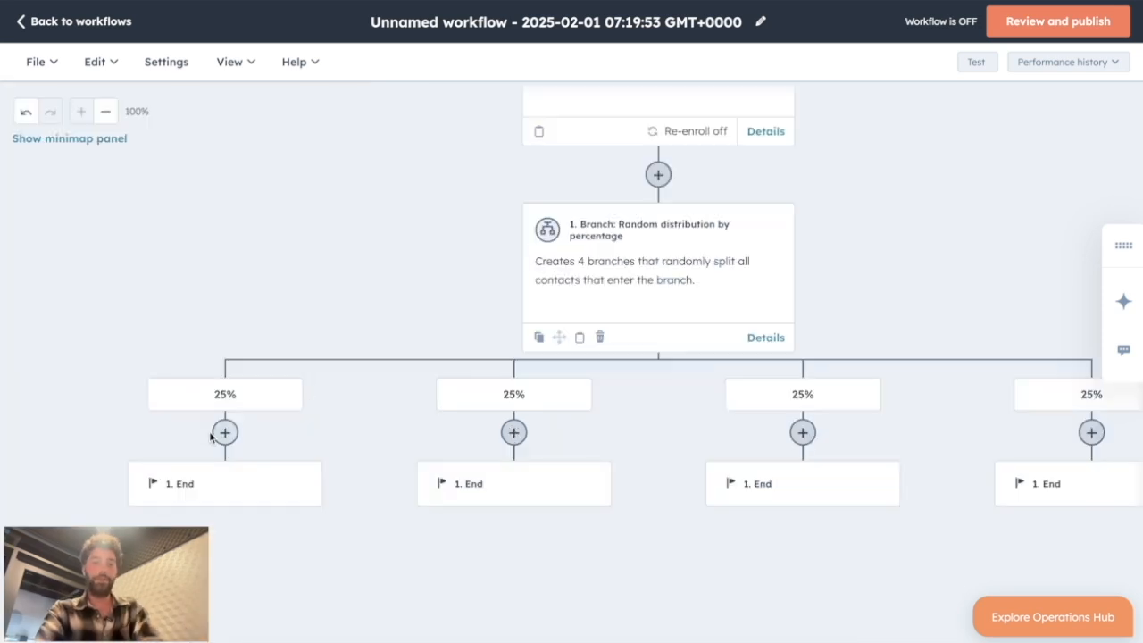
Step: Add a Send email action with the "Hey ! Reply me !" email to the first 25% branch
click(224, 433)
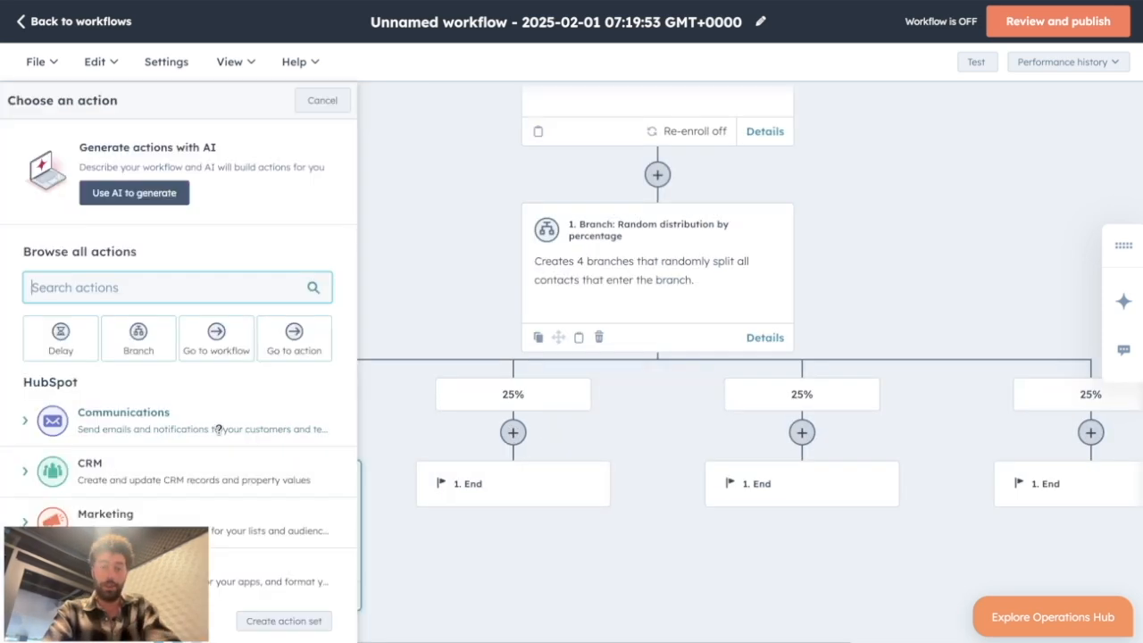
click(105, 421)
click(107, 531)
click(134, 360)
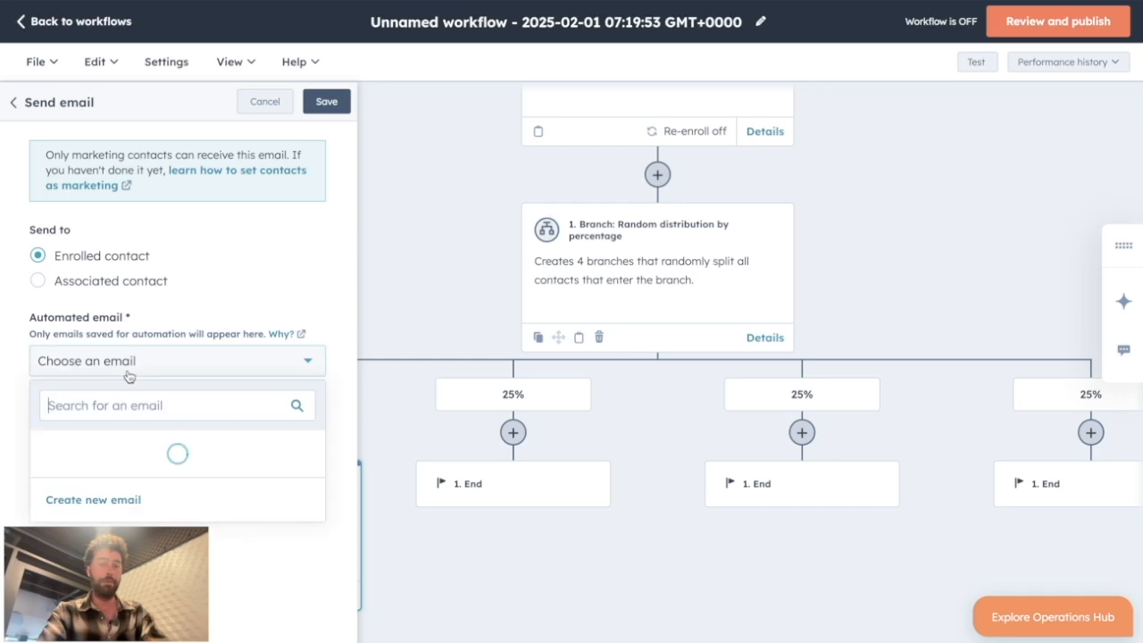
click(114, 446)
click(330, 103)
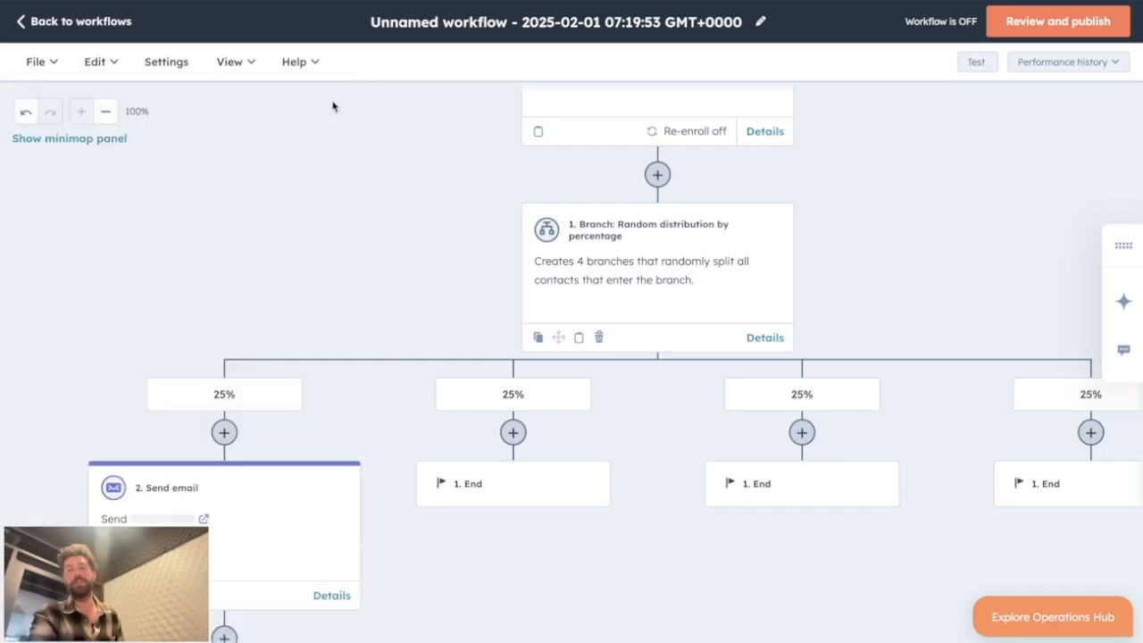
Step: Add a Delay action with a set amount of time of 7 days to the second 25% branch
scroll(401, 280, down, 3)
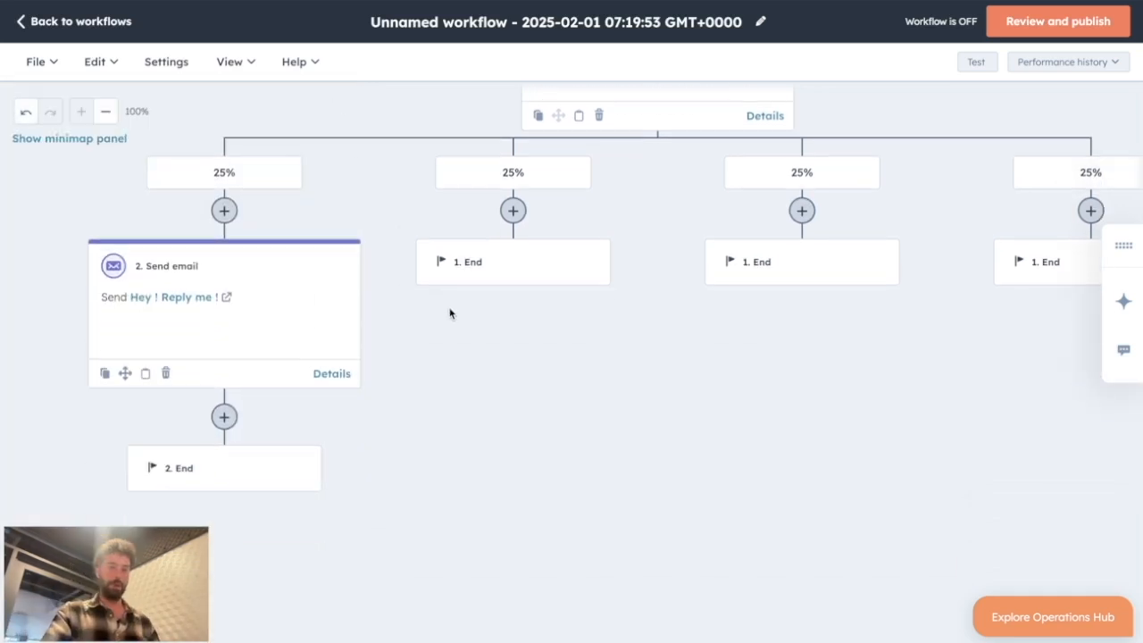
scroll(396, 283, up, 4)
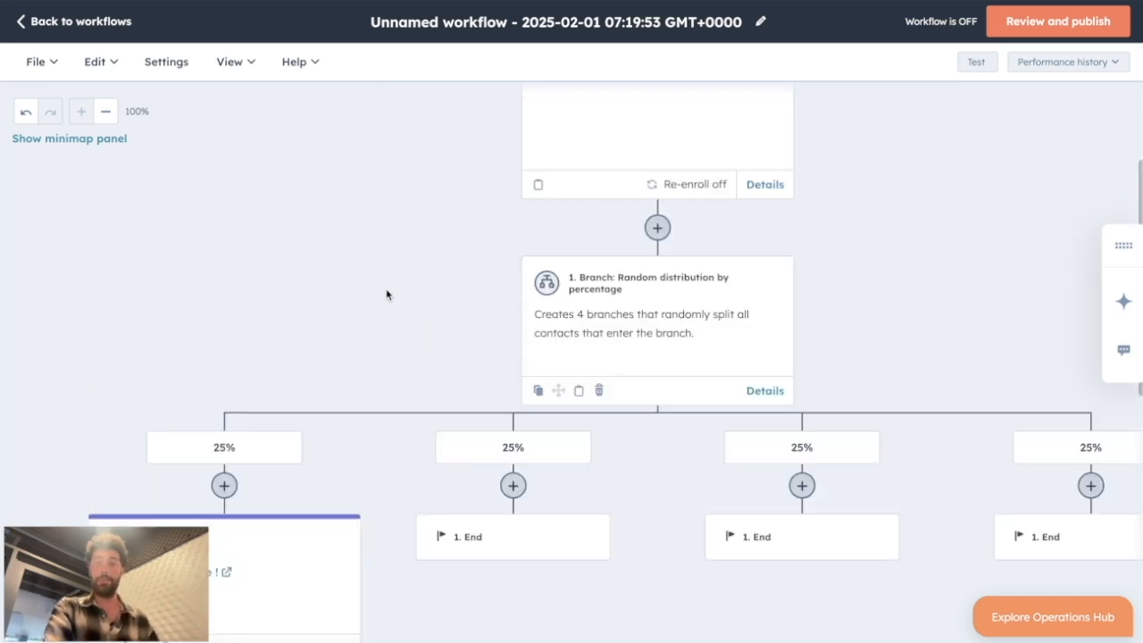
scroll(281, 434, down, 1)
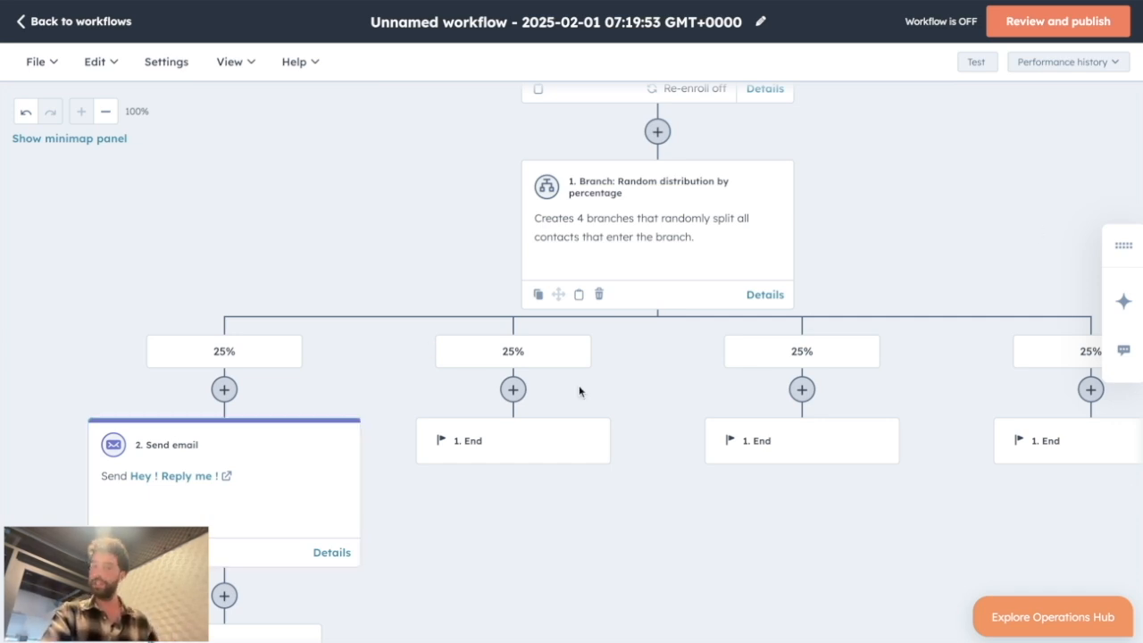
click(514, 390)
click(61, 338)
click(233, 213)
click(134, 234)
click(110, 304)
click(109, 304)
click(324, 103)
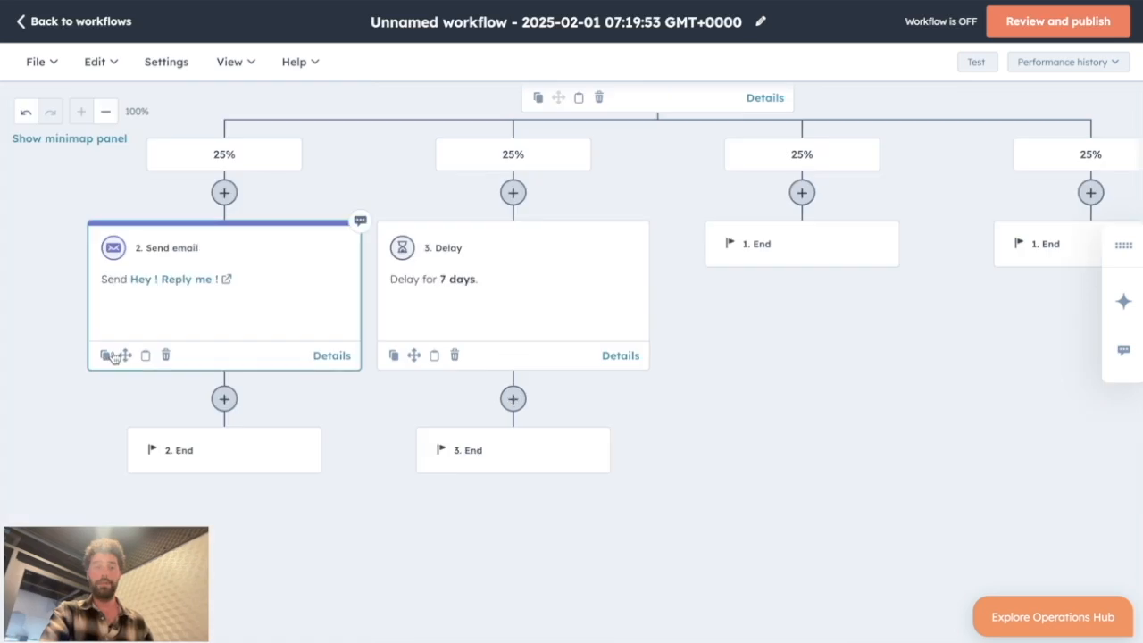
Step: Clone the first branch's Send email action and place it below the 7-day delay
click(107, 355)
click(511, 373)
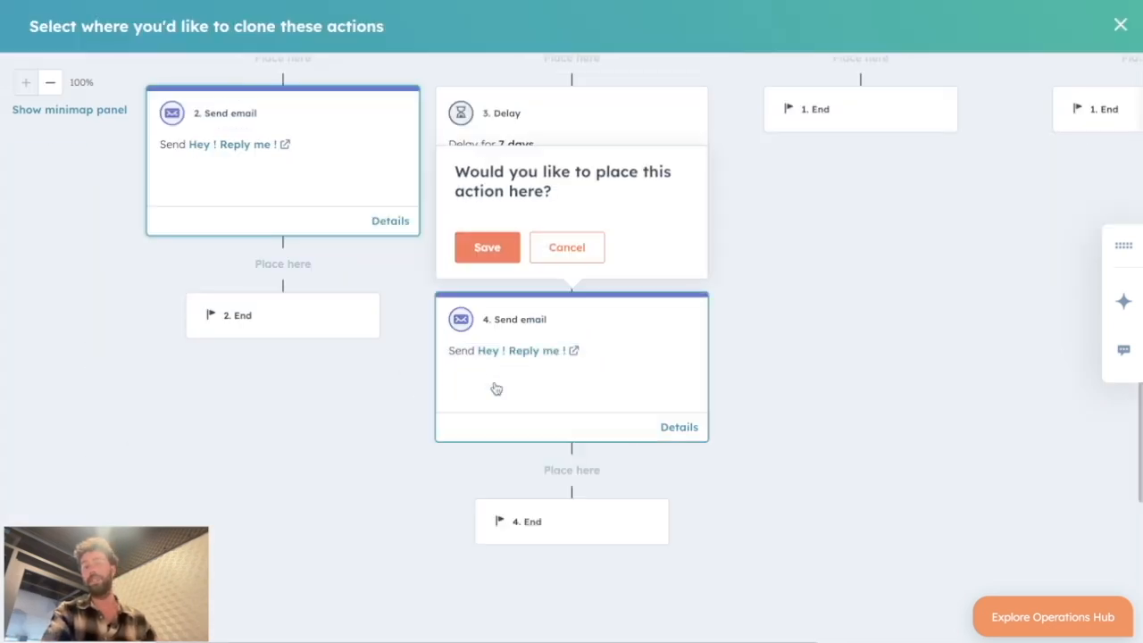
click(490, 243)
Step: Add a 14-day delay to the third 25% branch and clone the Send email action below it
click(860, 195)
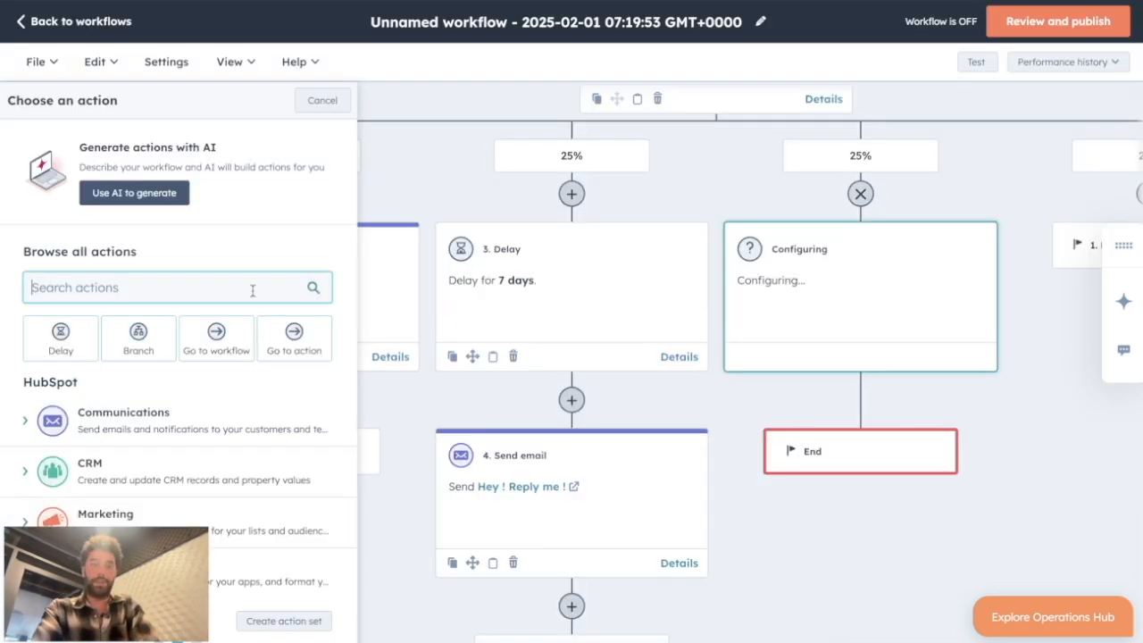
click(81, 333)
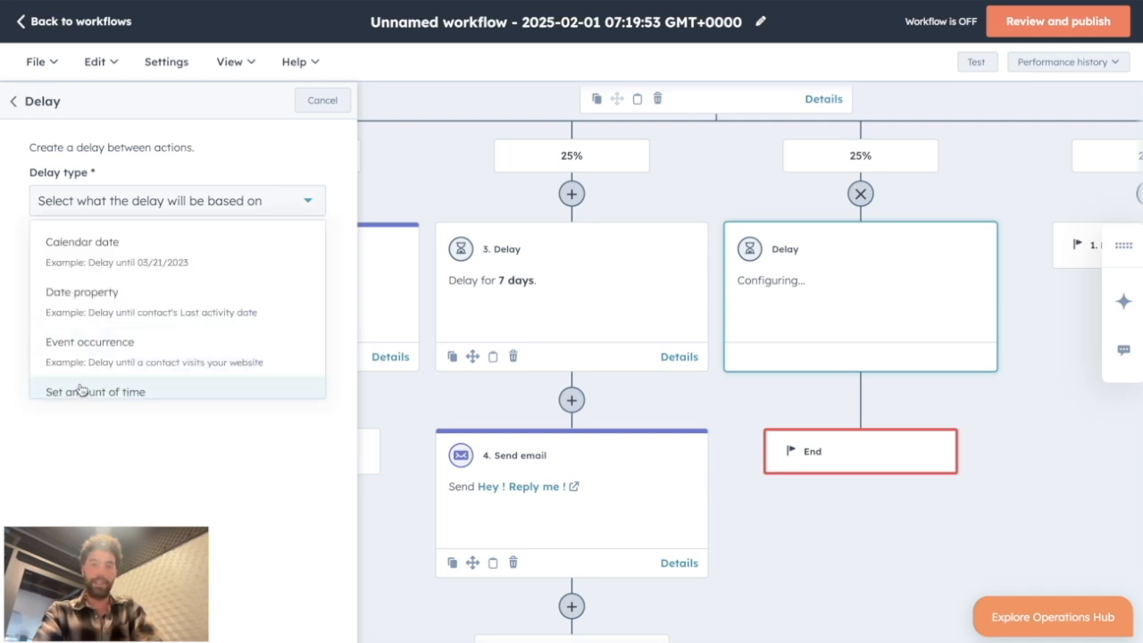
click(81, 390)
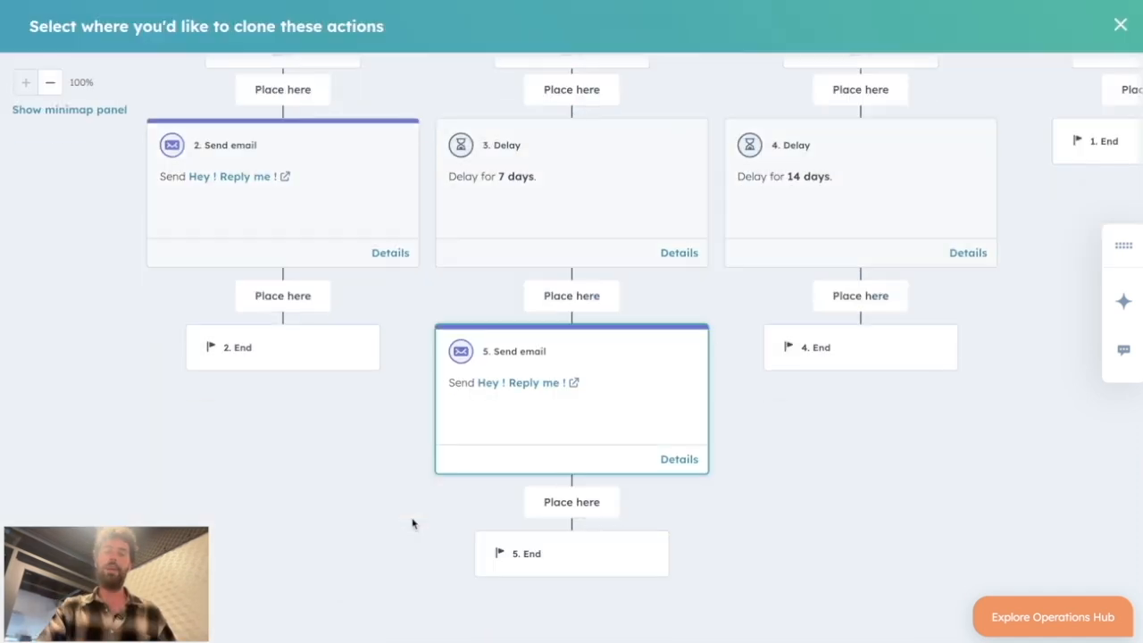
click(857, 296)
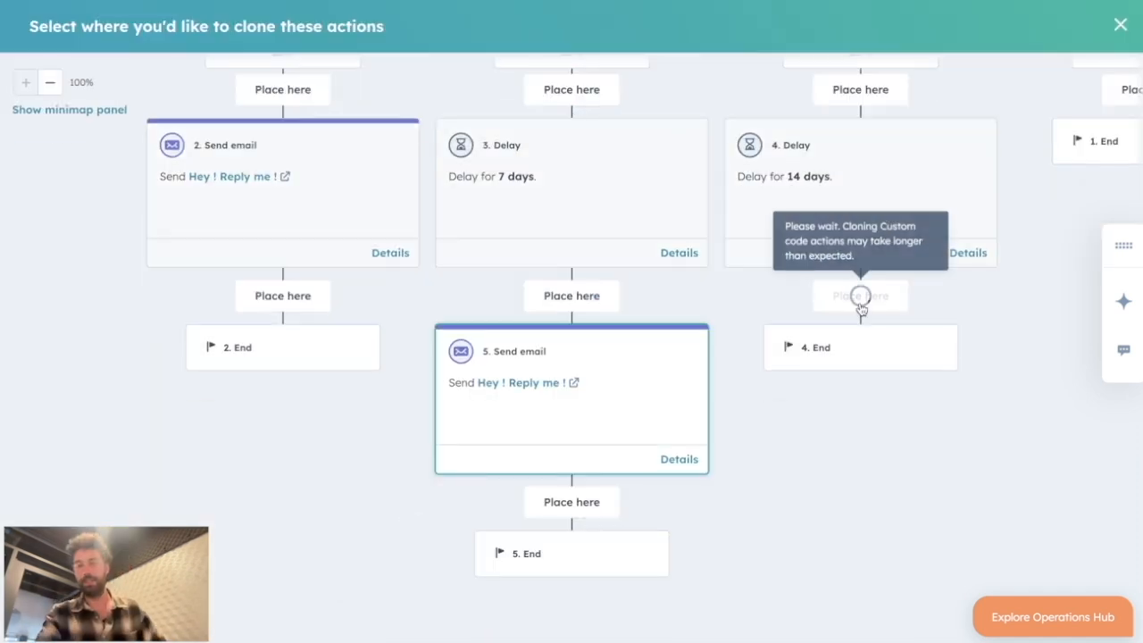
click(482, 250)
Step: Add a Delay action of 21 days to the fourth 25% branch
click(452, 249)
click(442, 309)
click(844, 65)
click(526, 556)
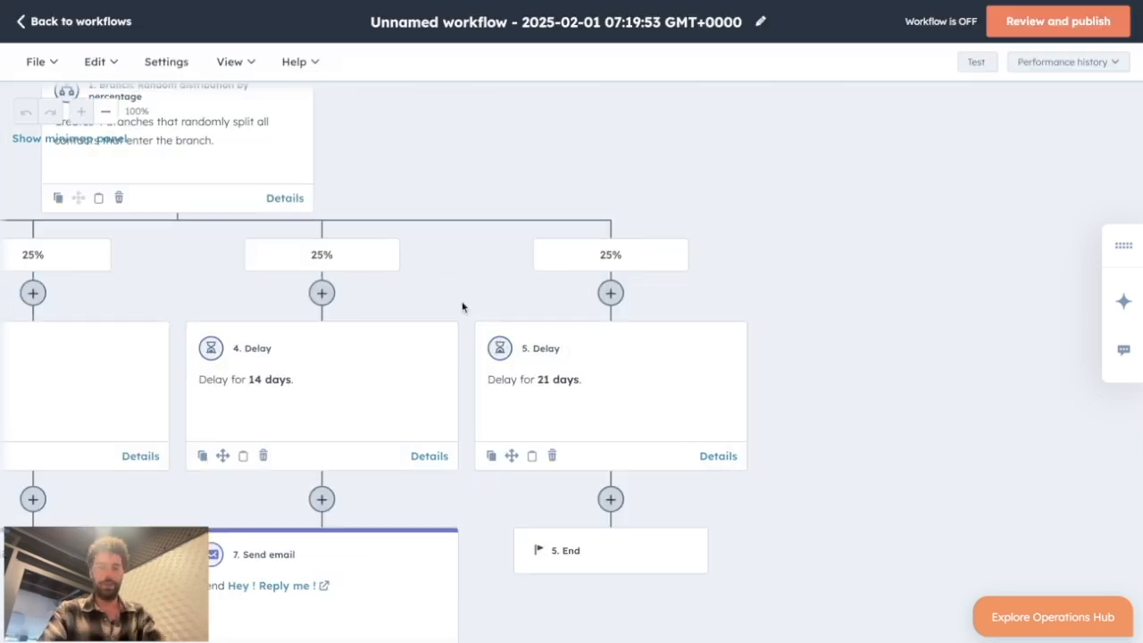
Step: Clone the third branch's Send email action and place it below the 21-day delay
scroll(461, 307, down, 4)
click(203, 336)
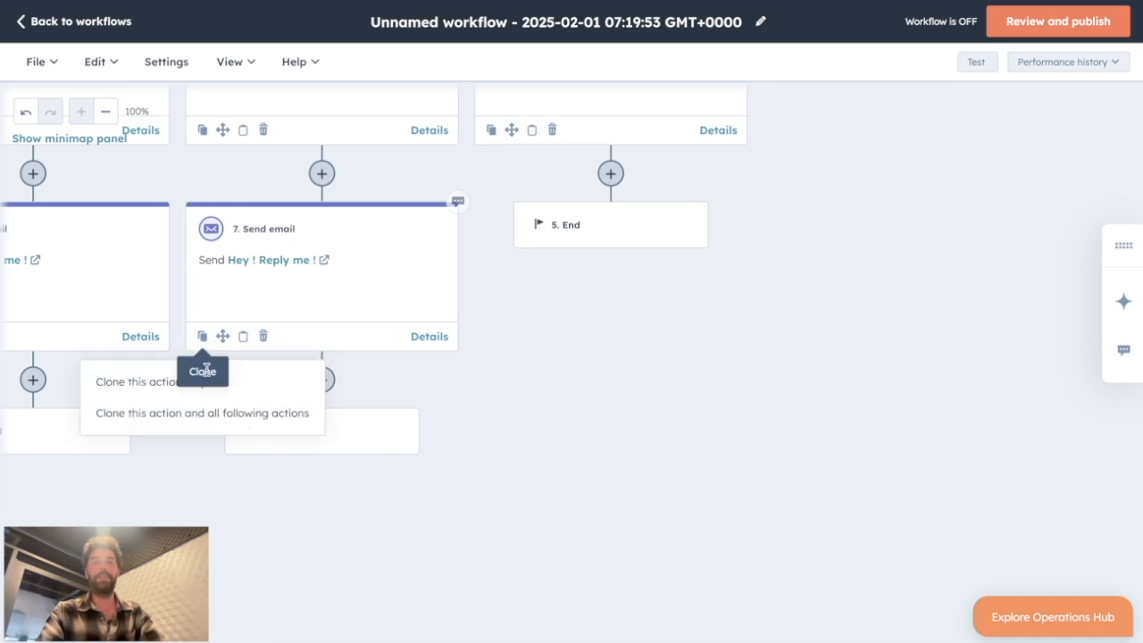
click(144, 391)
click(611, 145)
click(525, 248)
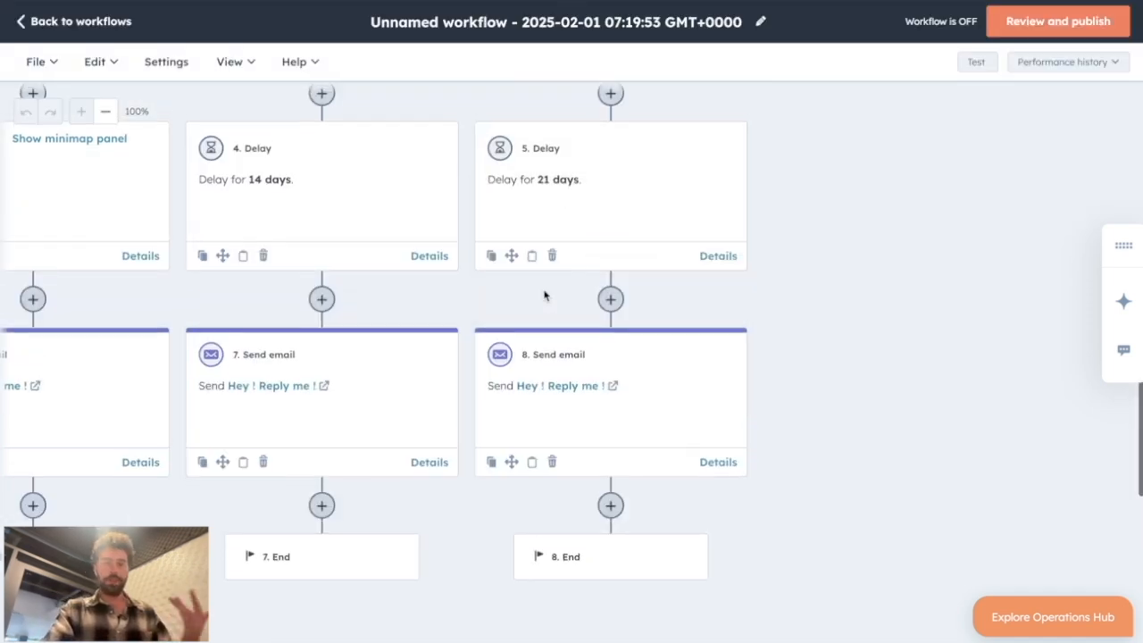
Step: Review the enrollment trigger, the random split and the staggered delays and emails in all four branches
scroll(500, 232, up, 5)
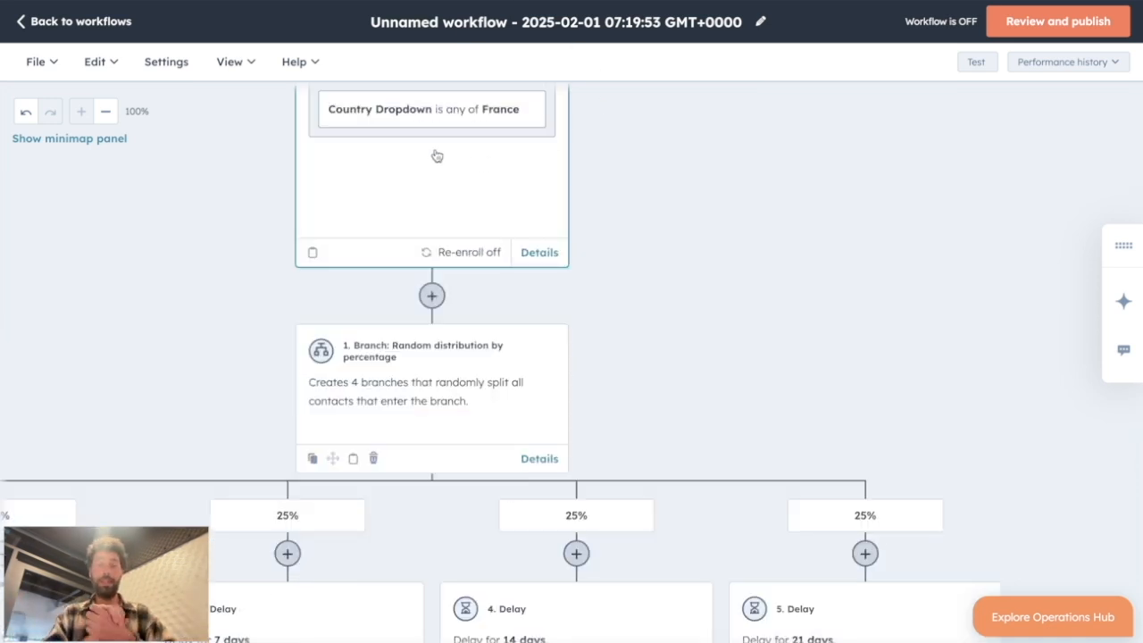
scroll(437, 156, down, 5)
scroll(438, 155, left, 6)
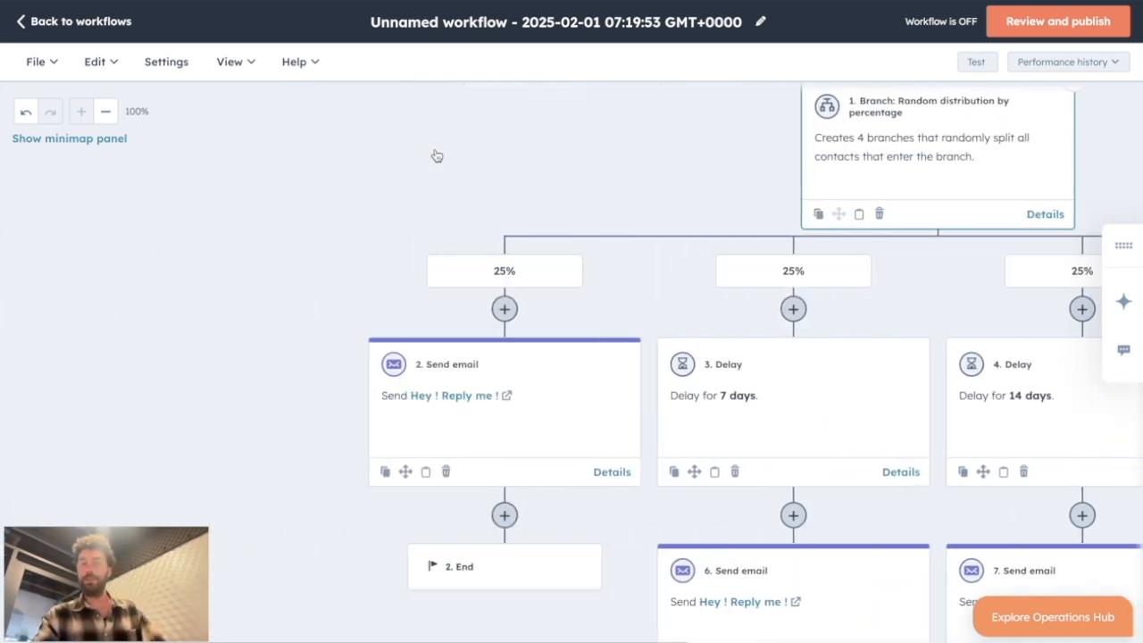
scroll(733, 172, right, 4)
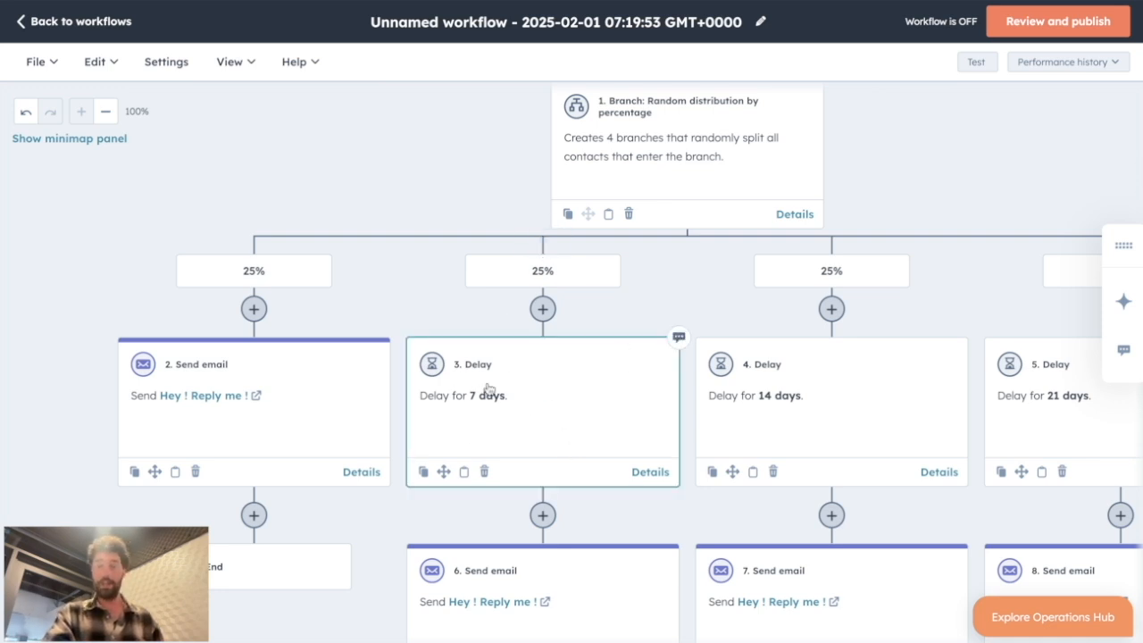
scroll(487, 390, down, 1)
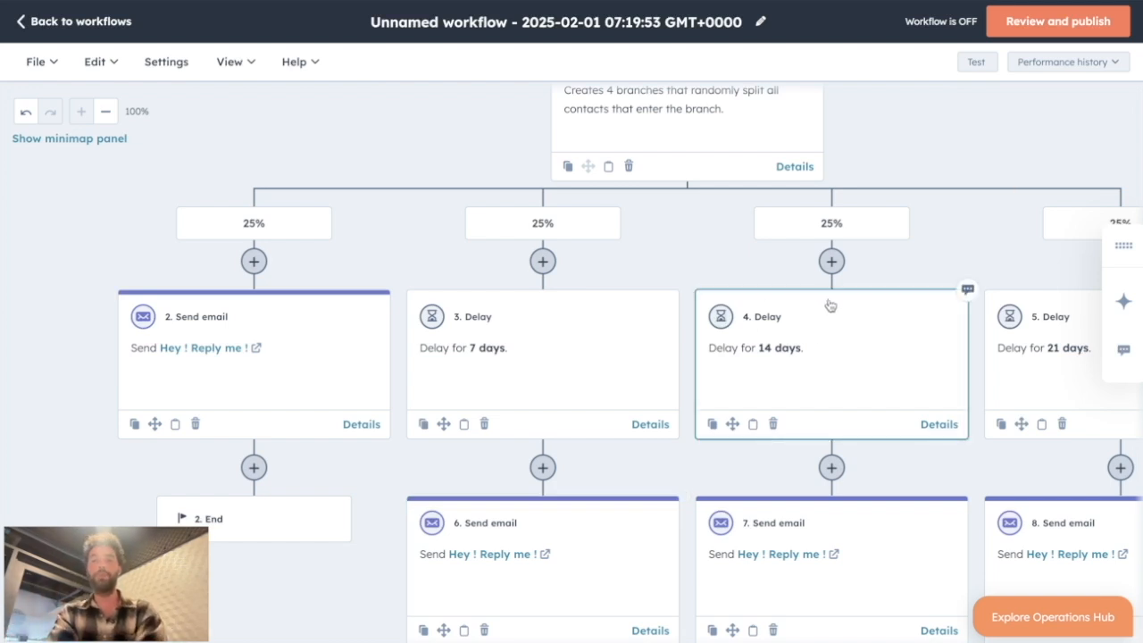
scroll(850, 357, right, 5)
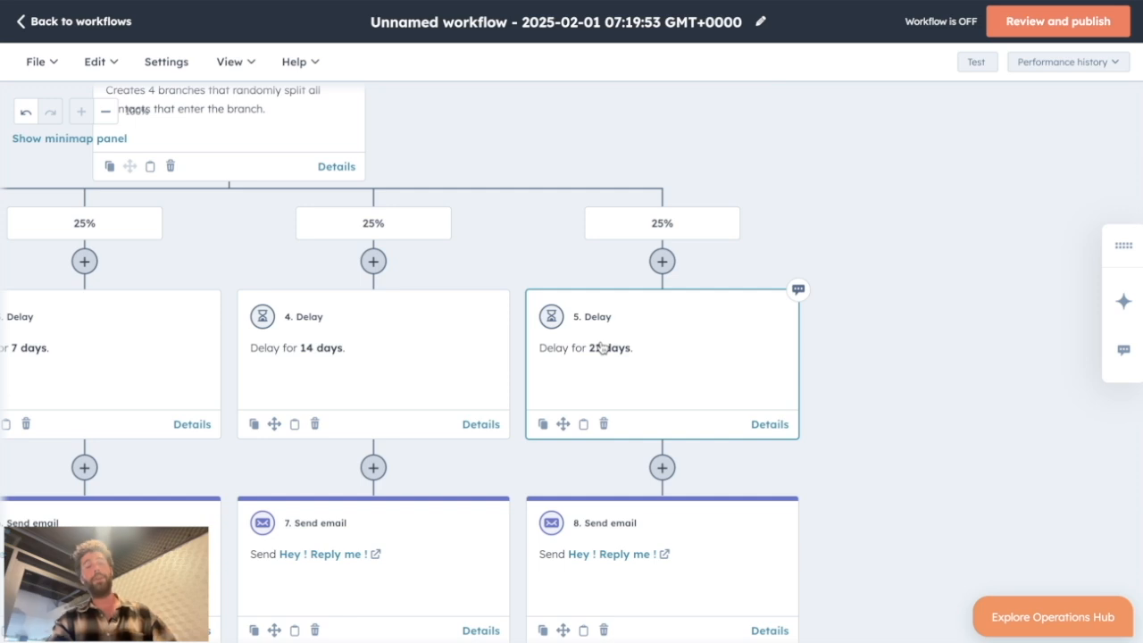
scroll(601, 348, left, 4)
scroll(601, 347, down, 1)
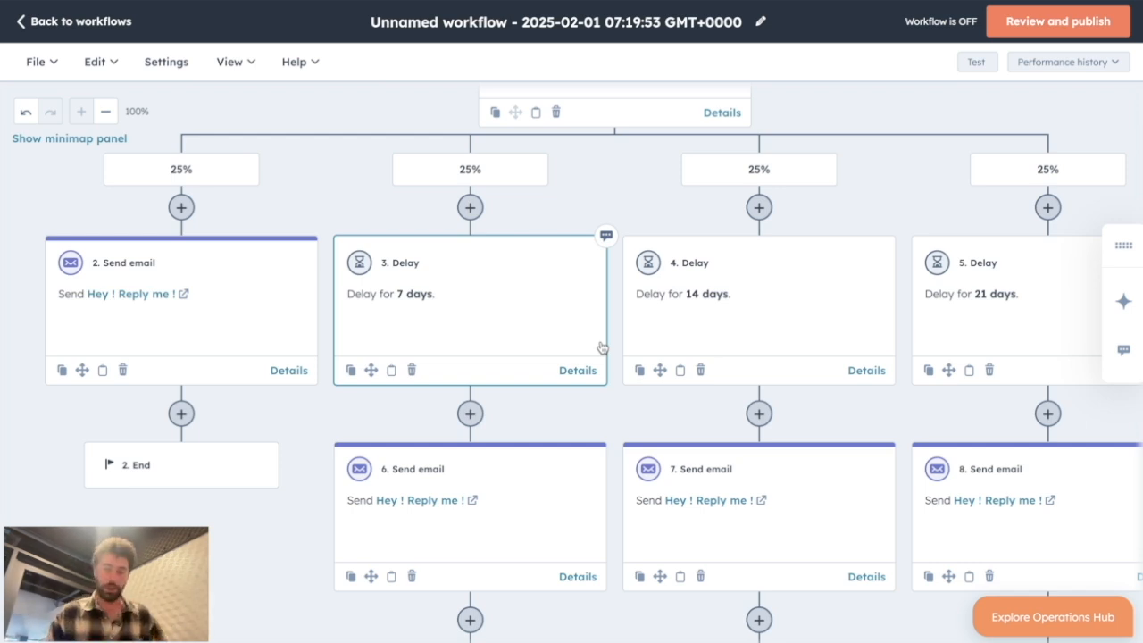
scroll(613, 189, up, 1)
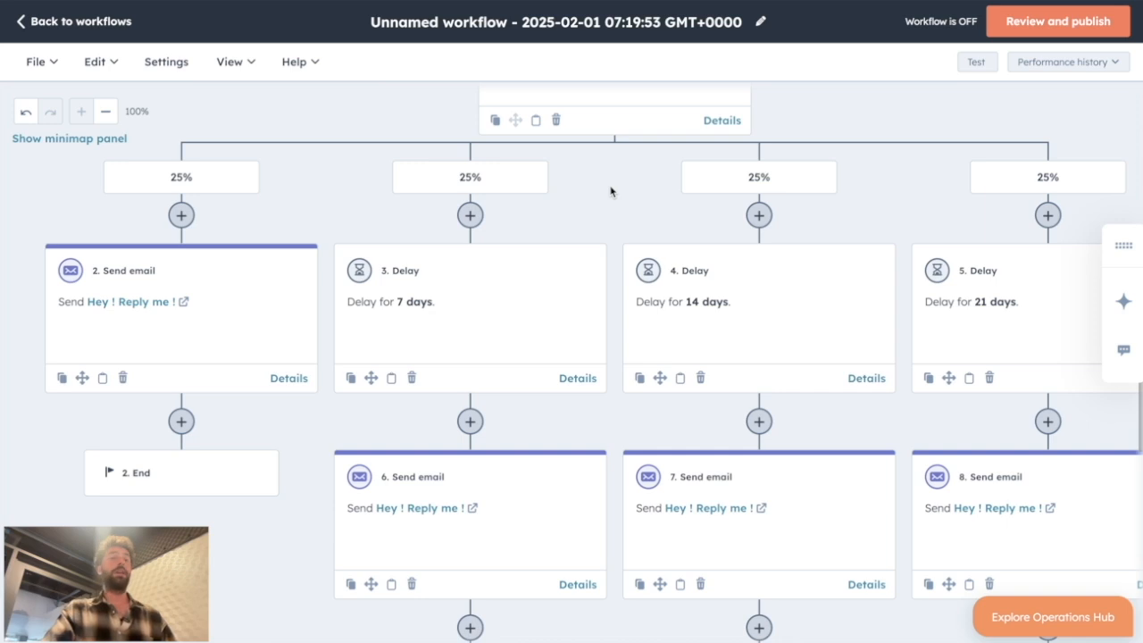
scroll(611, 190, right, 1)
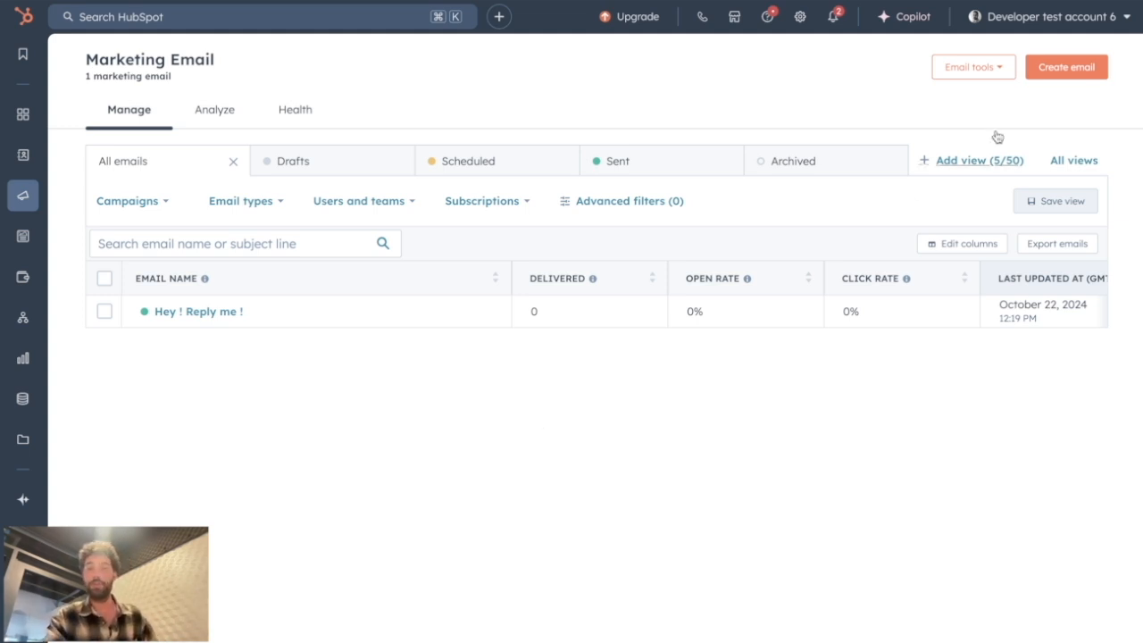
Step: Create an automated marketing email from the "Start from scratch" template and place a text module in its body
click(1067, 67)
click(993, 268)
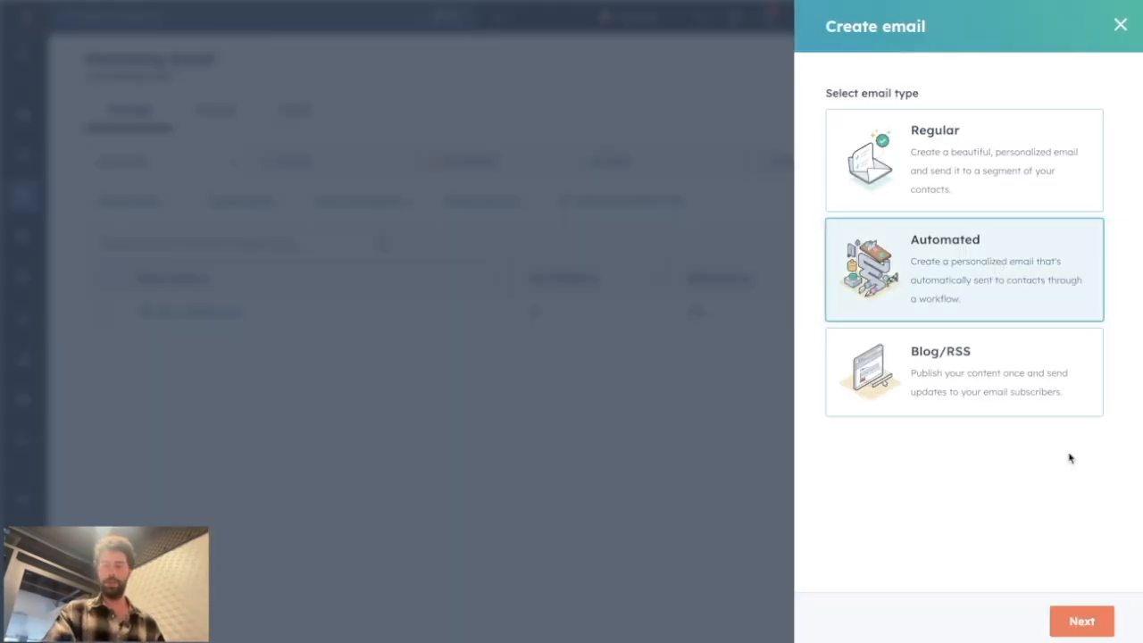
click(1083, 629)
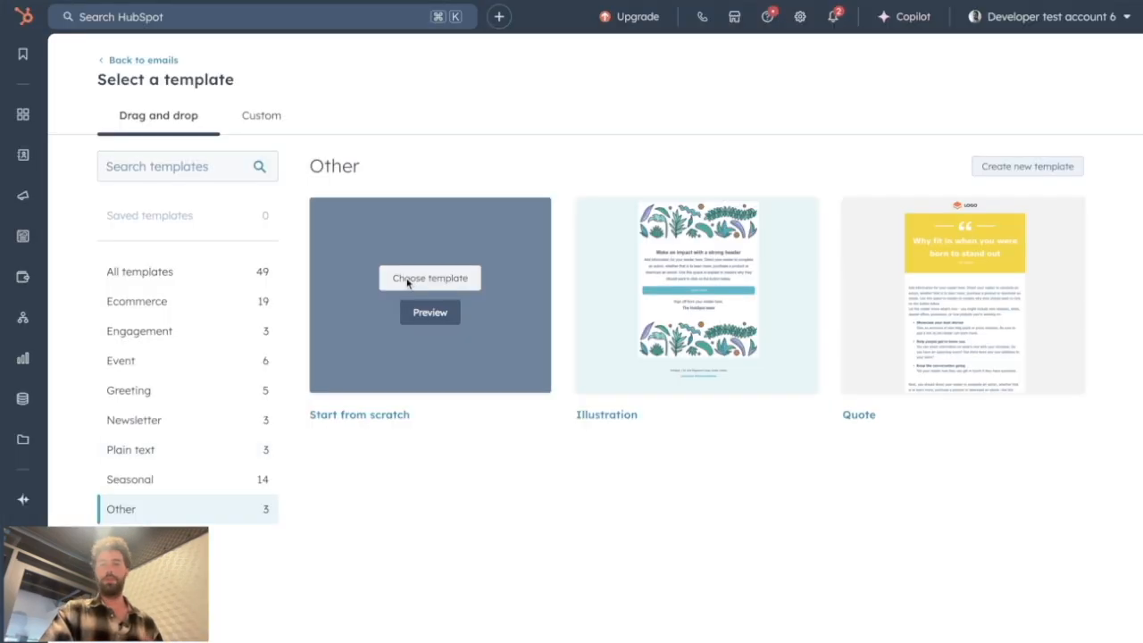
click(409, 285)
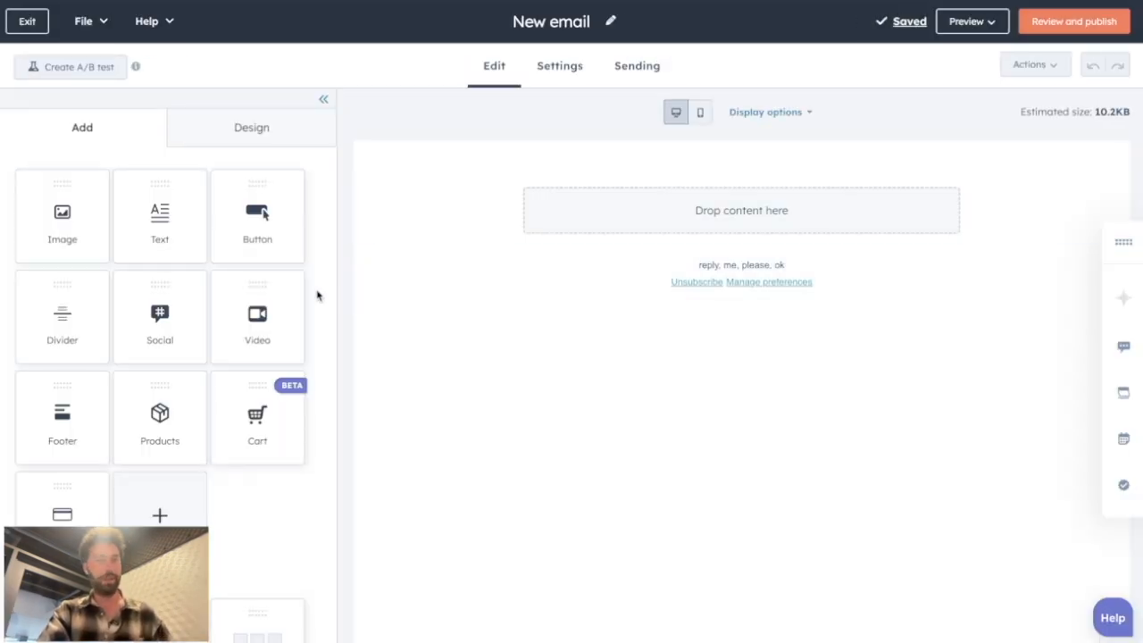
drag(153, 230, 607, 223)
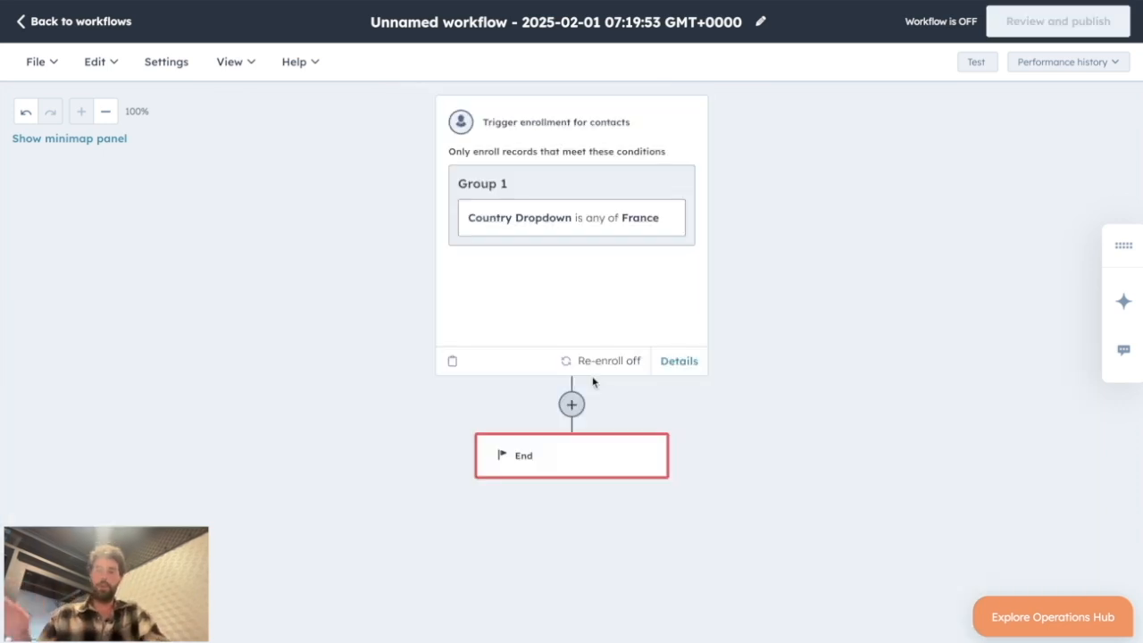
Step: Add a Send email action with the "Hey ! Reply me !" email below the workflow's enrollment trigger
click(572, 404)
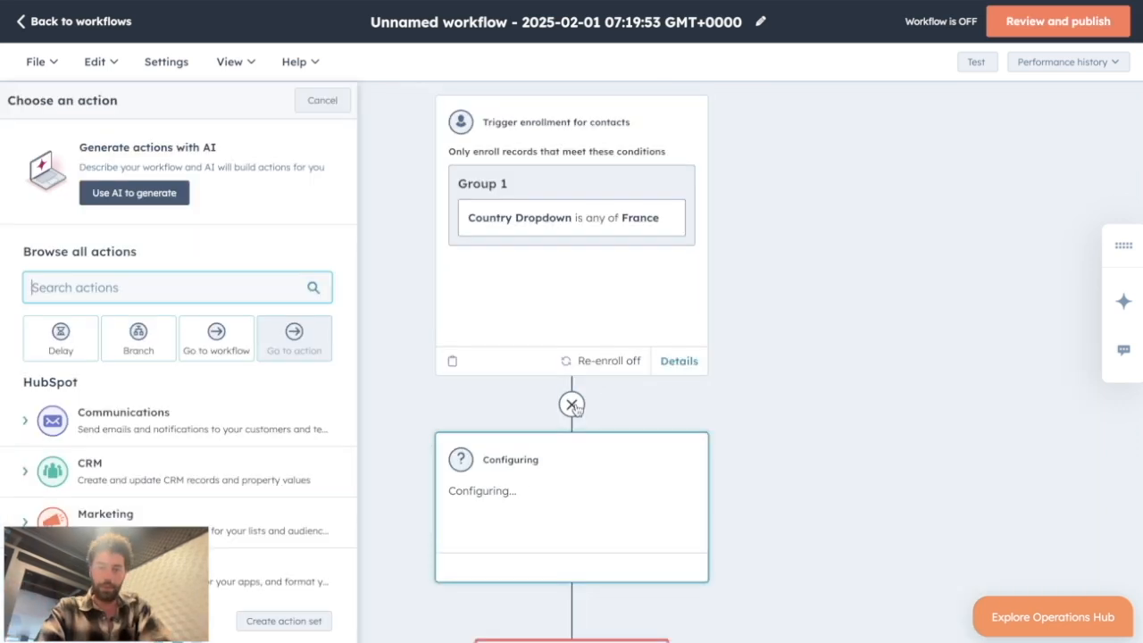
click(98, 425)
click(208, 362)
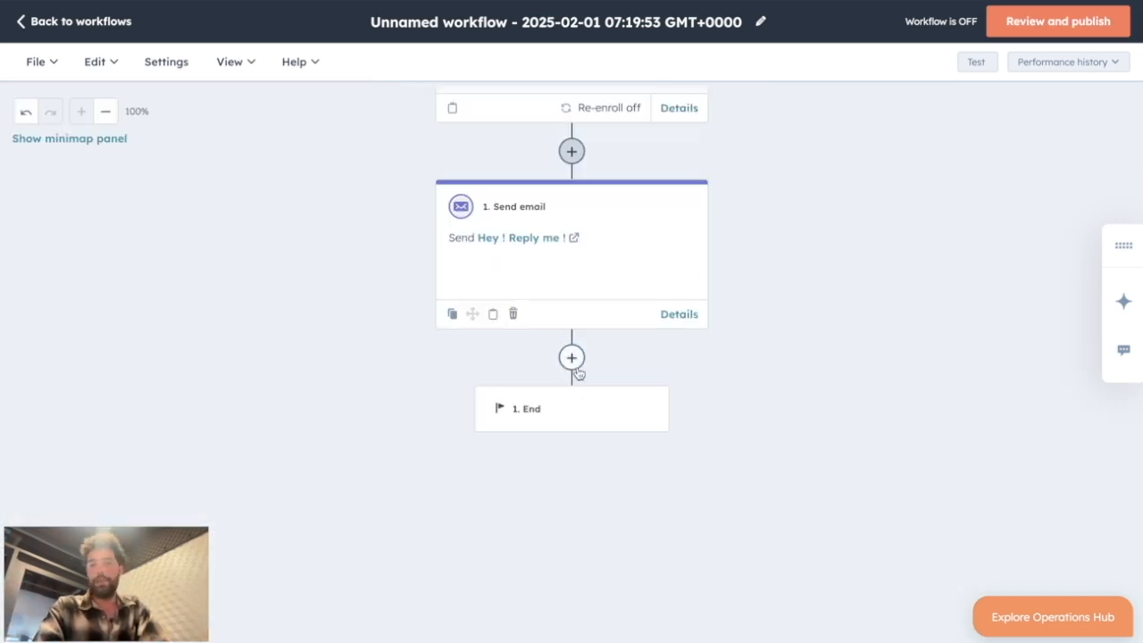
Step: Add a 3-day delay after the first email, followed by a second Send email action with "Hey ! Reply me !"
click(574, 362)
click(61, 337)
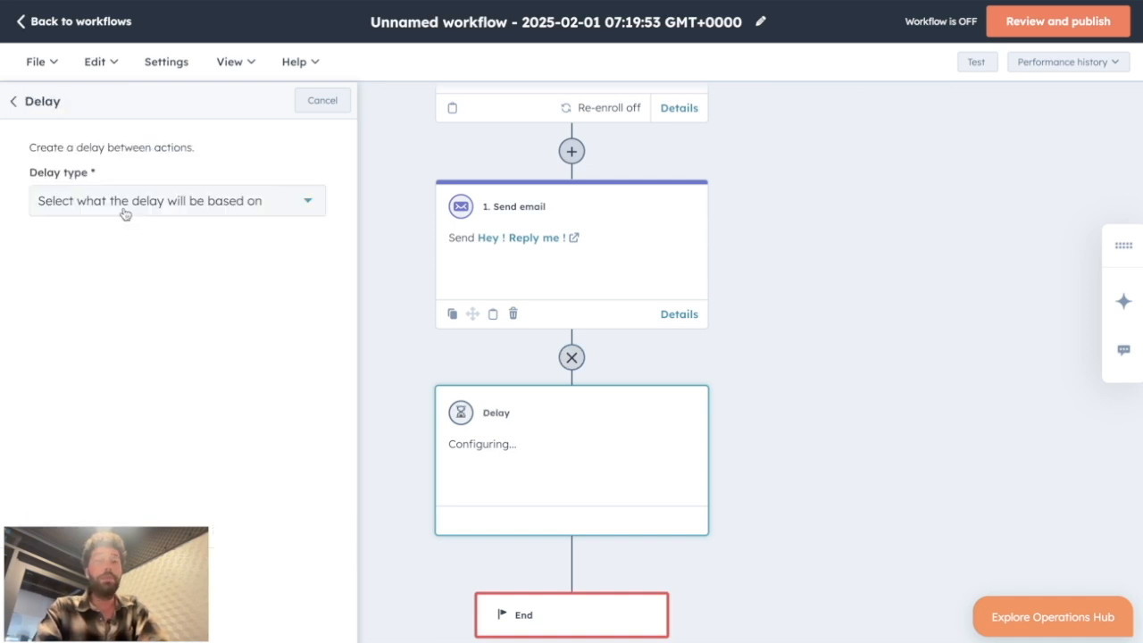
click(122, 209)
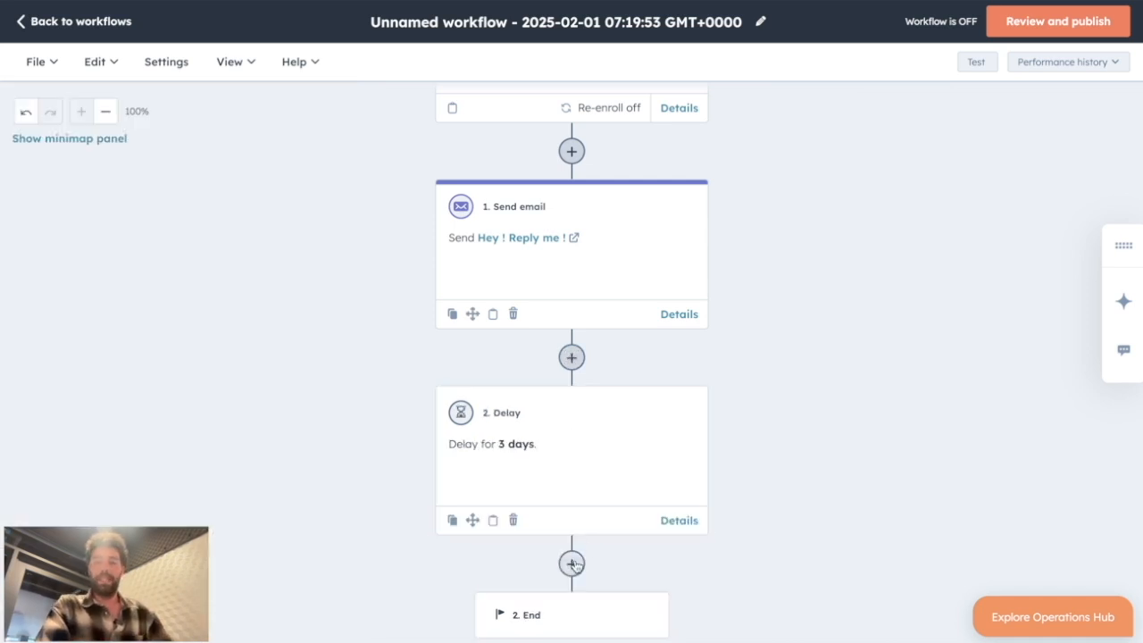
click(571, 564)
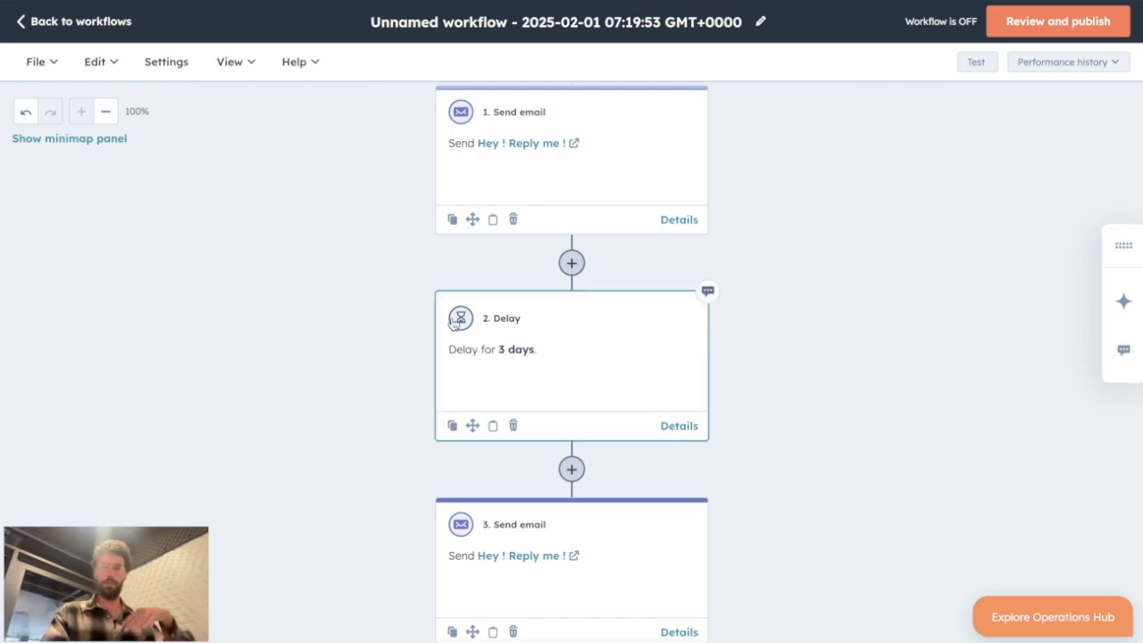
click(104, 112)
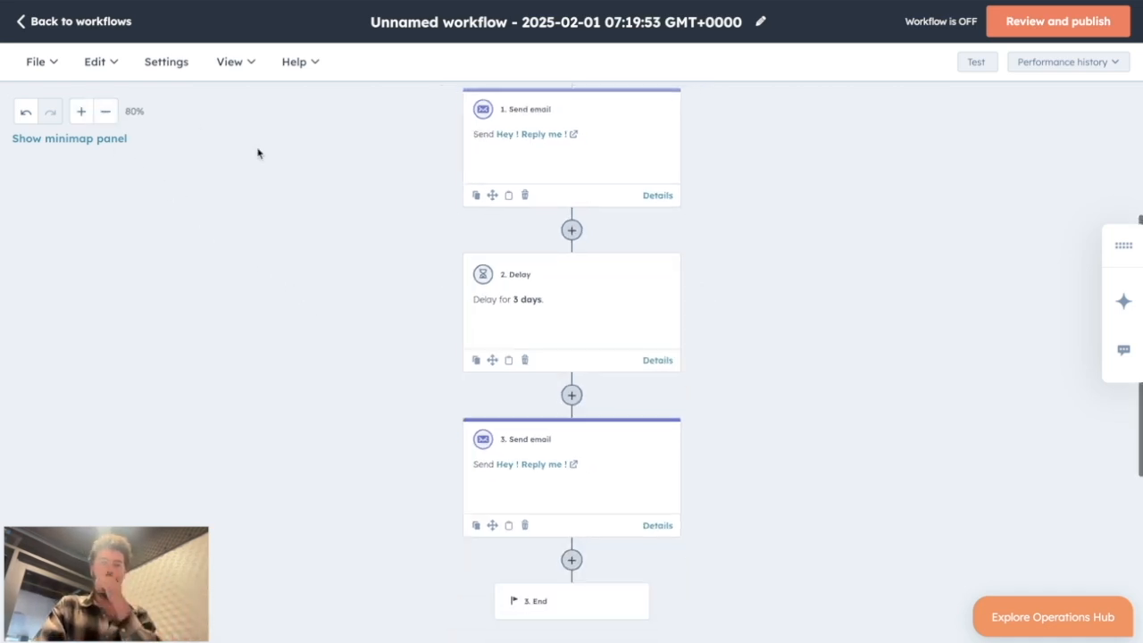
Step: Insert a random percentage branch with two branches directly below the enrollment trigger, moving the following actions to Branch 1
scroll(255, 151, up, 2)
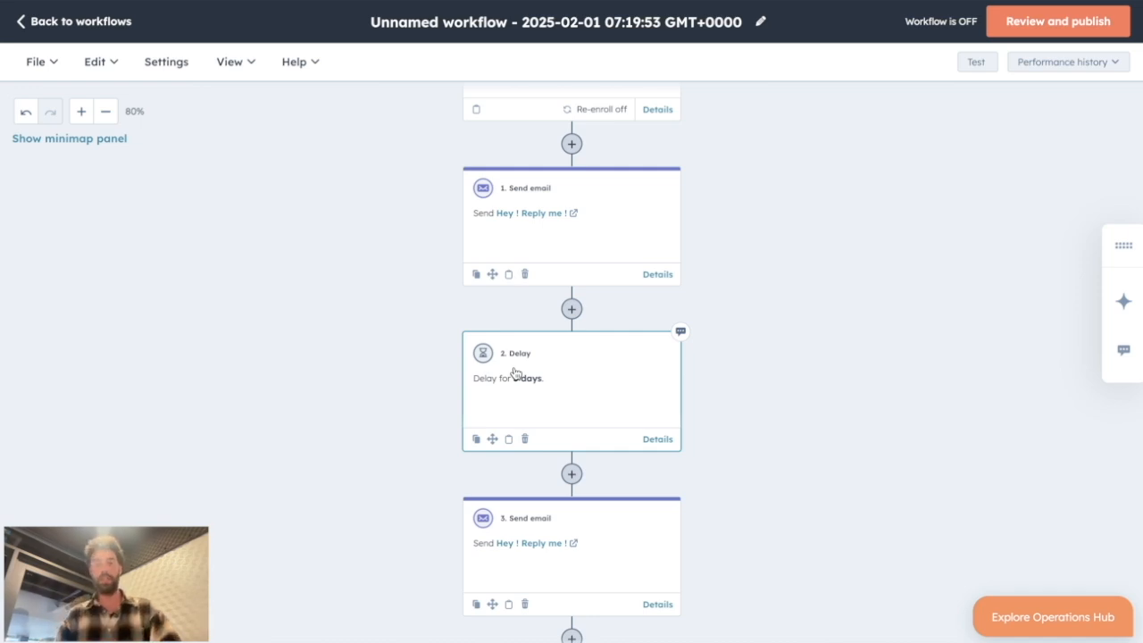
scroll(515, 373, up, 3)
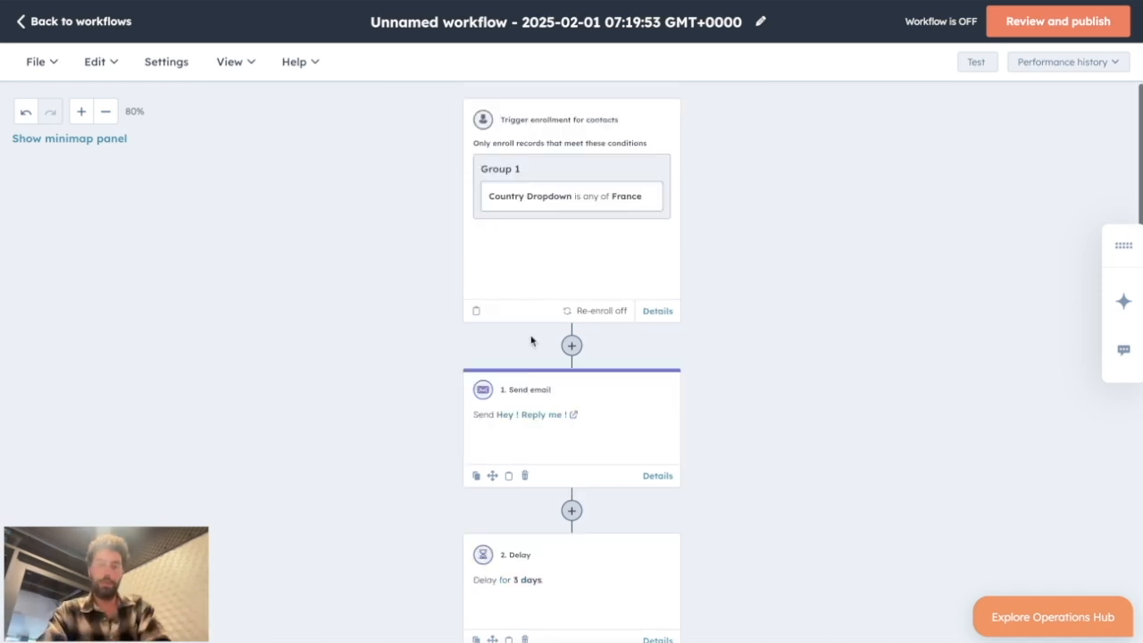
click(571, 342)
click(138, 338)
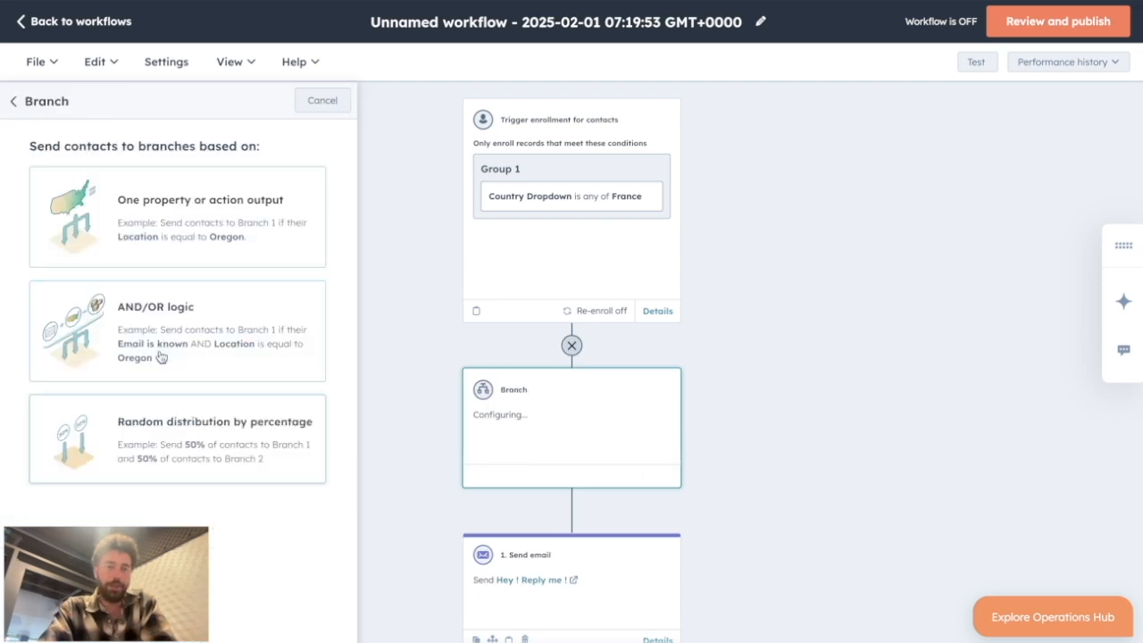
click(201, 465)
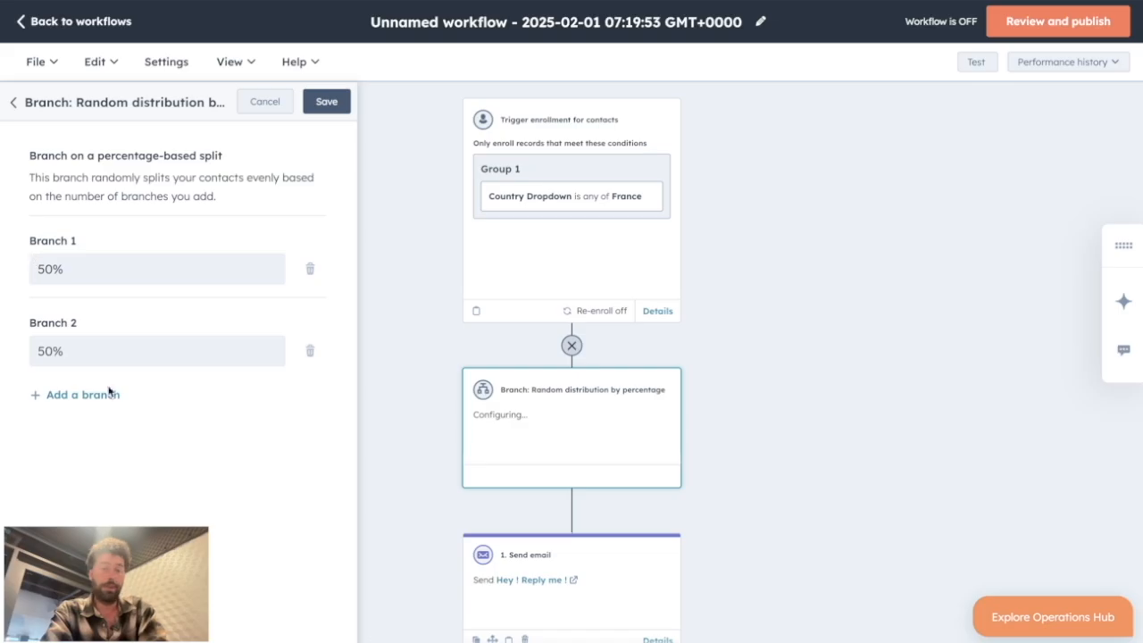
click(345, 101)
click(397, 194)
click(561, 223)
click(515, 261)
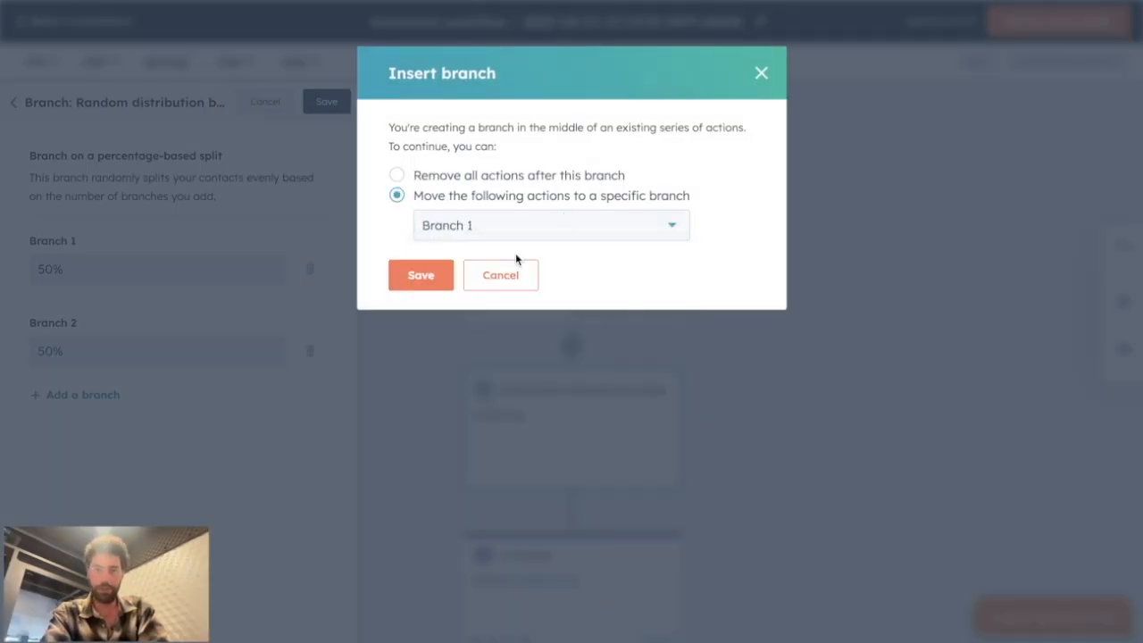
click(435, 273)
Step: Clone Branch 1's whole sequence of email, delay and second email into the empty Branch 2
scroll(437, 272, down, 3)
scroll(451, 242, up, 1)
click(461, 211)
click(466, 282)
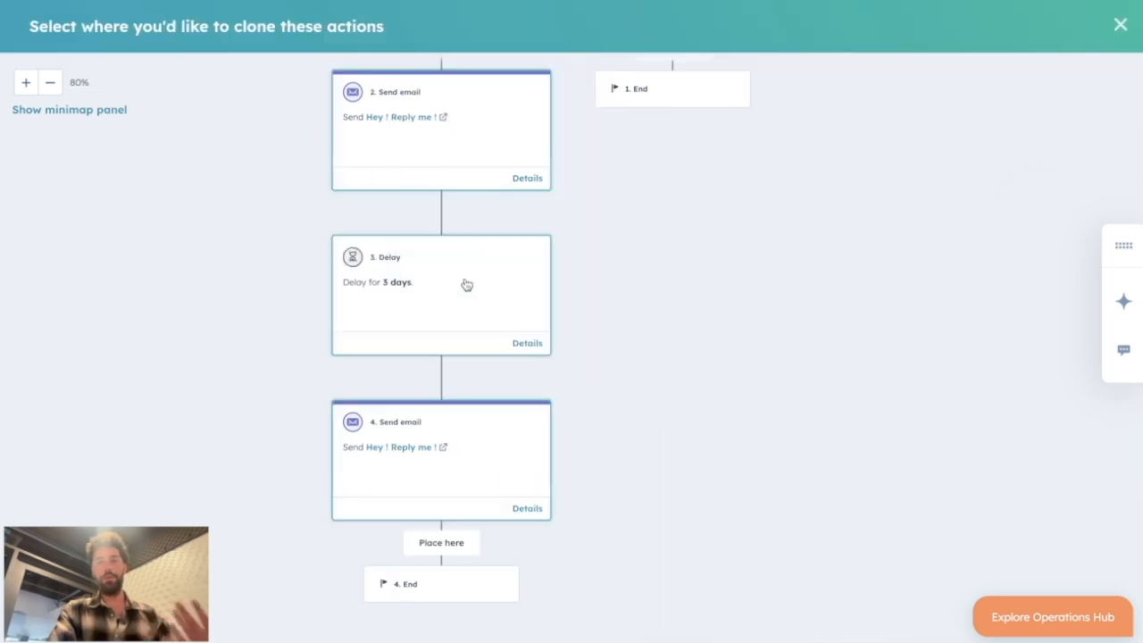
scroll(784, 283, up, 1)
click(682, 159)
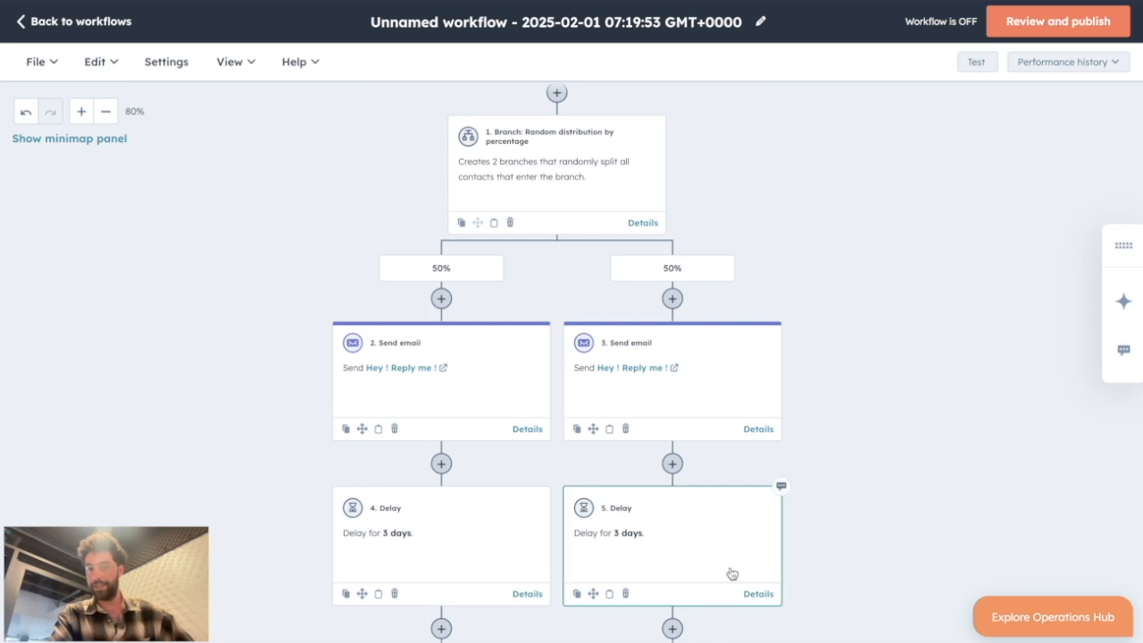
Step: Set the delay between the two emails in Branch 2 to 2 days
click(696, 552)
click(110, 358)
click(327, 101)
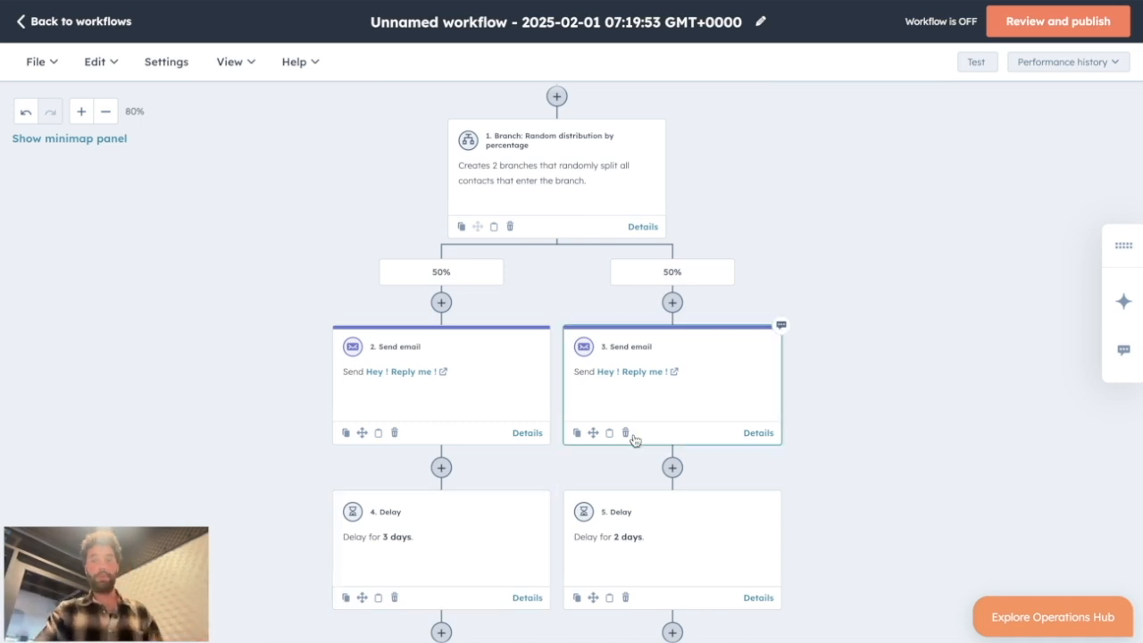
scroll(649, 513, down, 2)
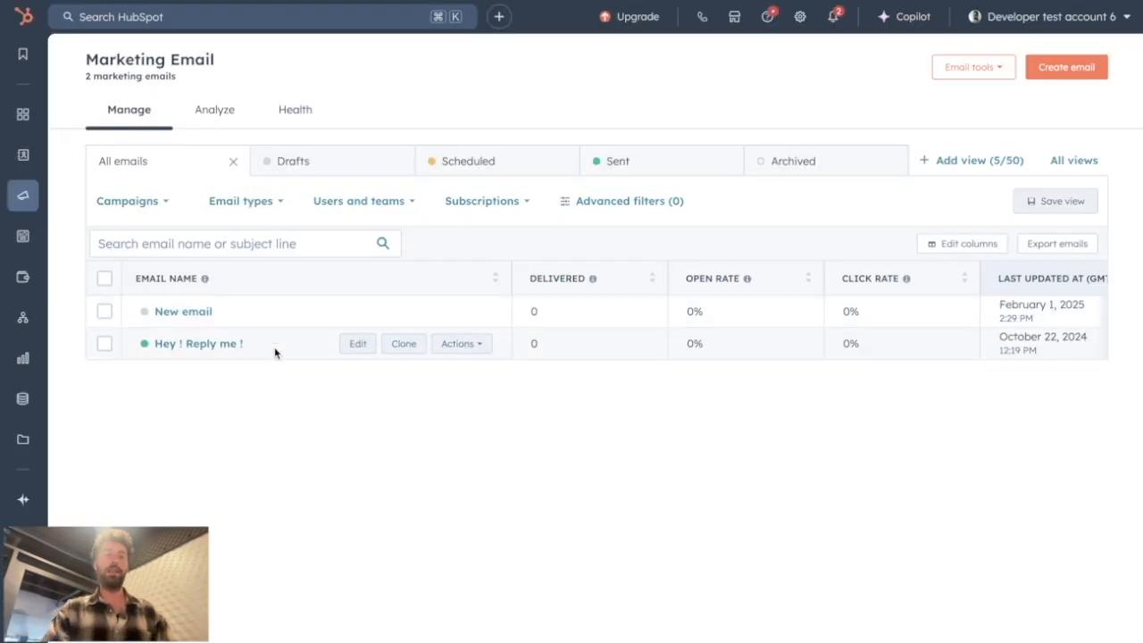
Step: Clone the marketing email "Hey ! Reply me !" as an automated email named "Hey ! Reply me ! (B Version)"
click(402, 344)
double_click(947, 130)
text(B Verzion)
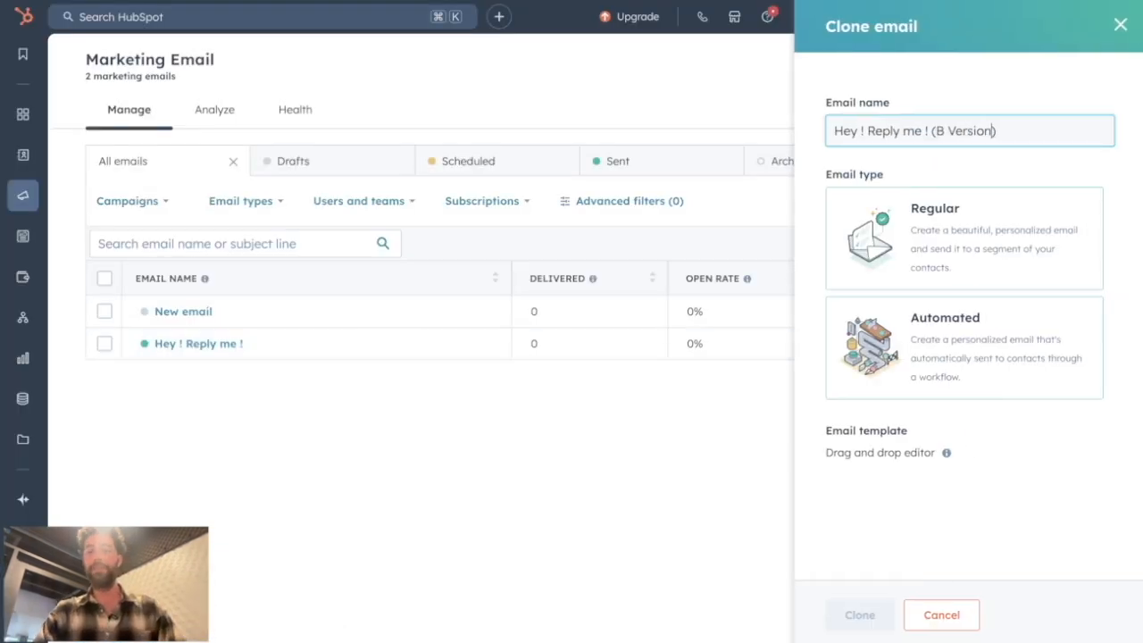
click(970, 497)
click(953, 394)
click(857, 614)
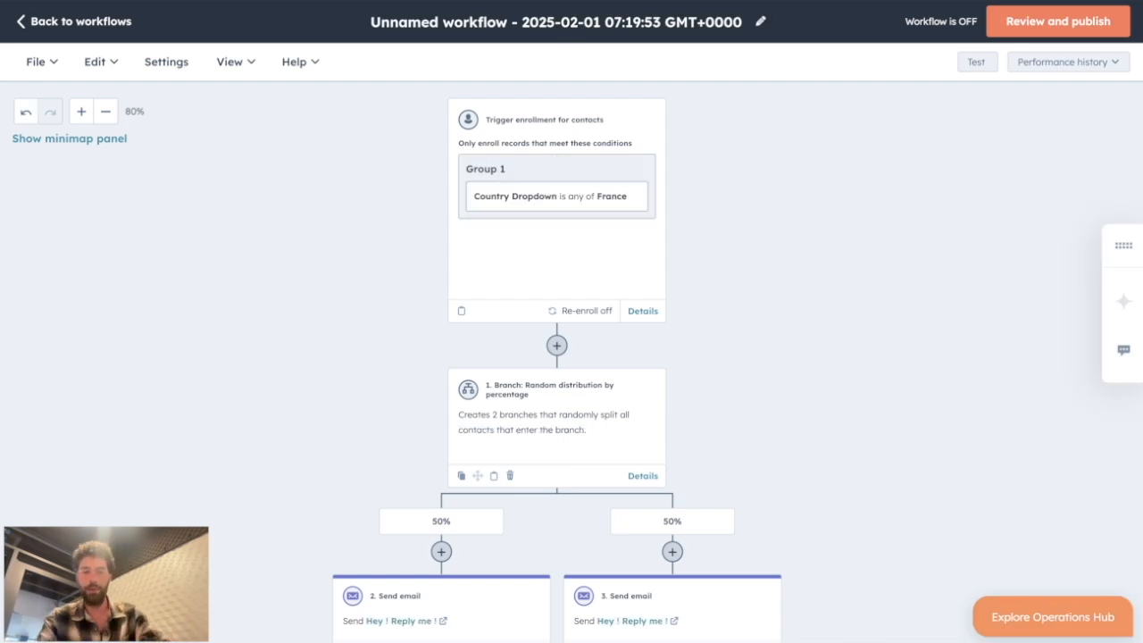
Step: Change the first Send email action in Branch 2 to use "Hey ! Reply me ! (B Version)"
scroll(661, 158, down, 4)
click(718, 328)
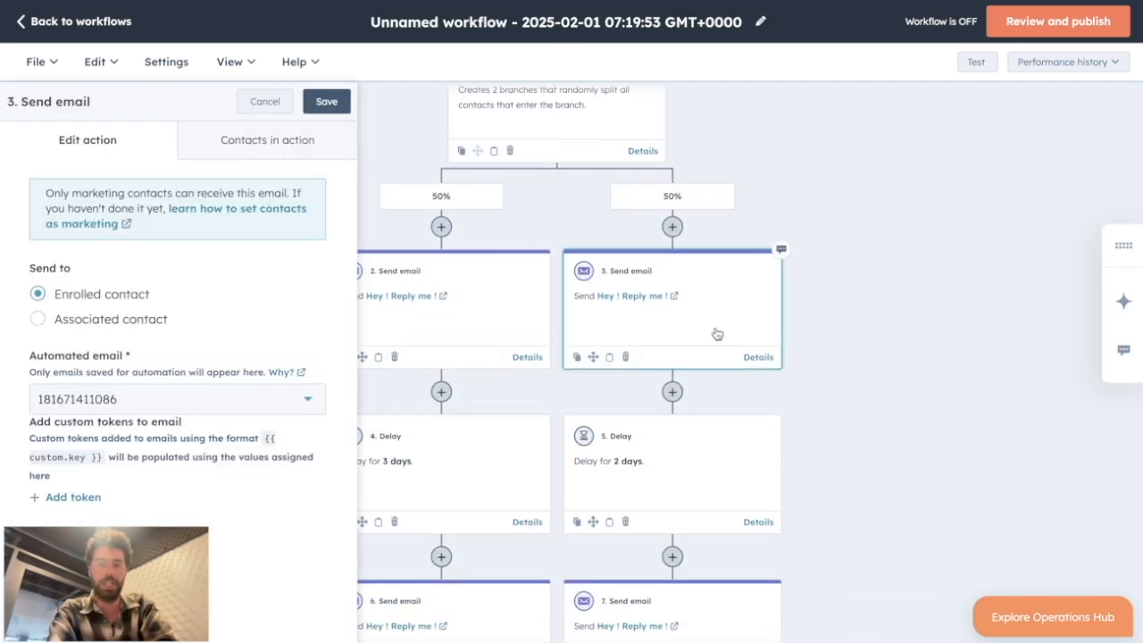
click(90, 398)
click(107, 252)
click(327, 101)
Step: Switch the second Send email action in Branch 2, after the delay, to "Hey ! Reply me ! (B Version)"
scroll(702, 447, down, 2)
click(702, 446)
click(235, 406)
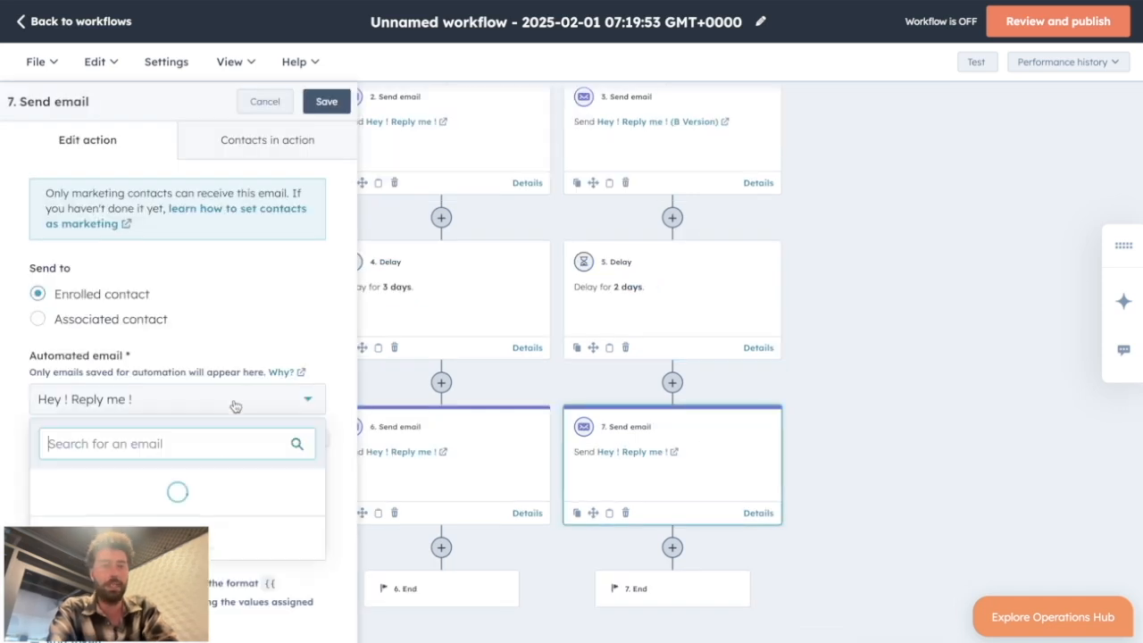
click(134, 490)
click(327, 101)
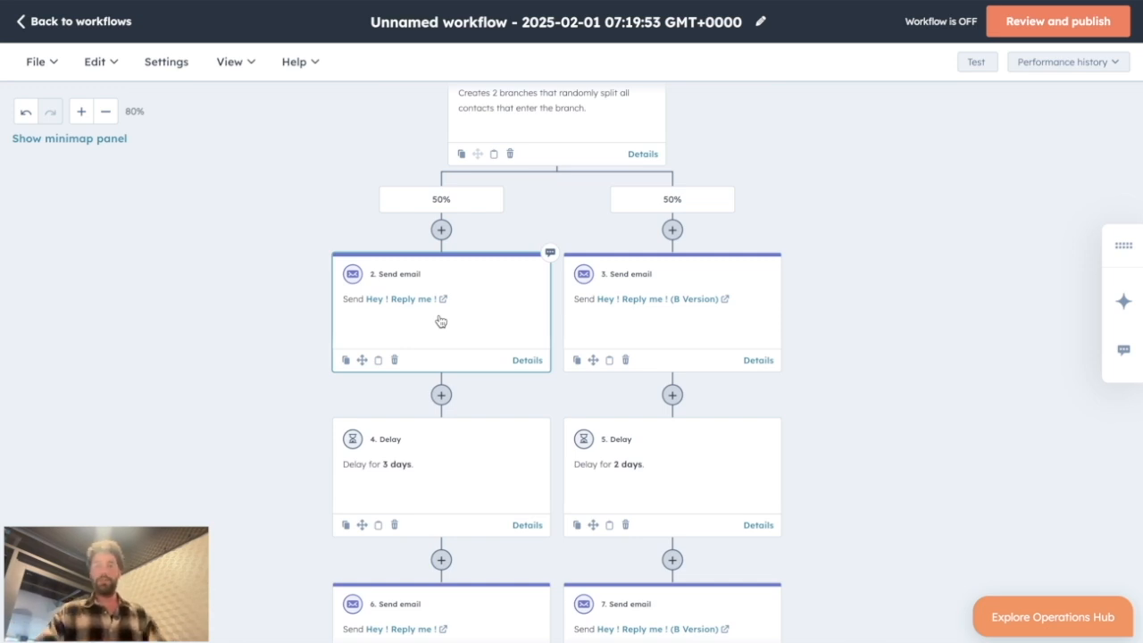
Step: Compare the emails and delays of both branches, and examine the performance page of the "Hey ! Reply me !" email
scroll(441, 321, up, 1)
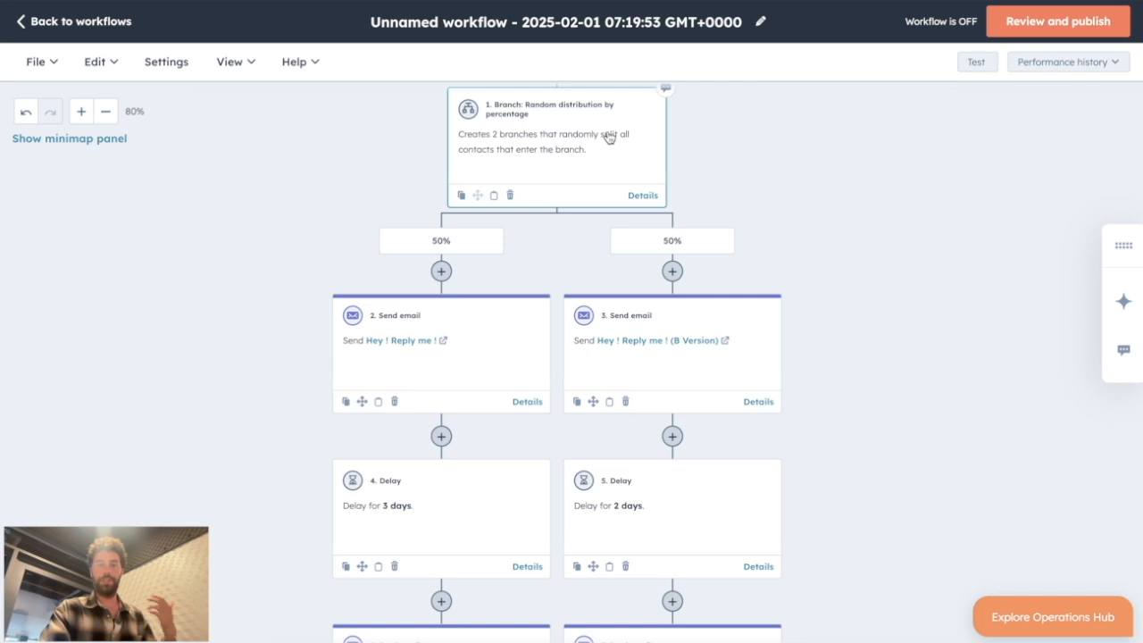
scroll(590, 170, up, 2)
scroll(556, 212, down, 8)
scroll(549, 224, up, 7)
scroll(401, 219, up, 1)
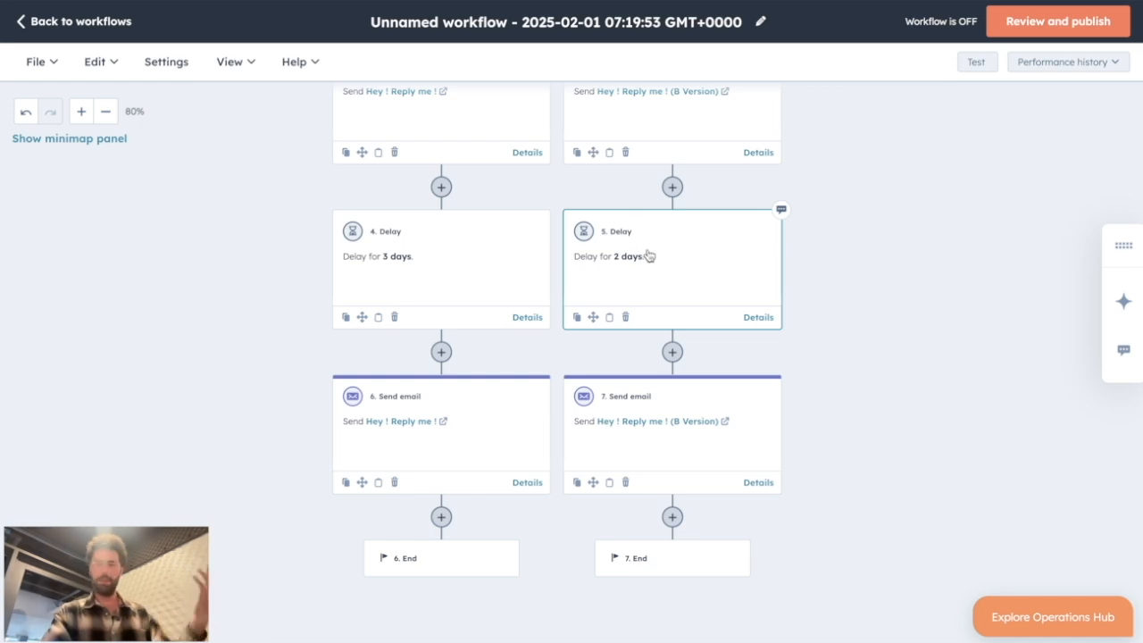
click(384, 422)
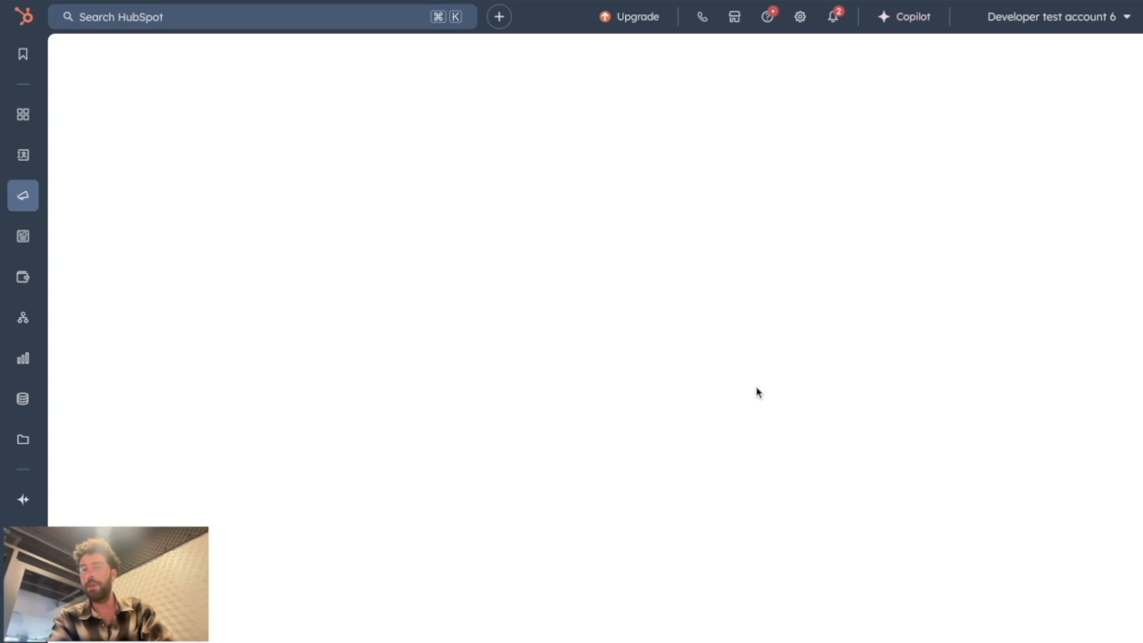
scroll(227, 254, down, 10)
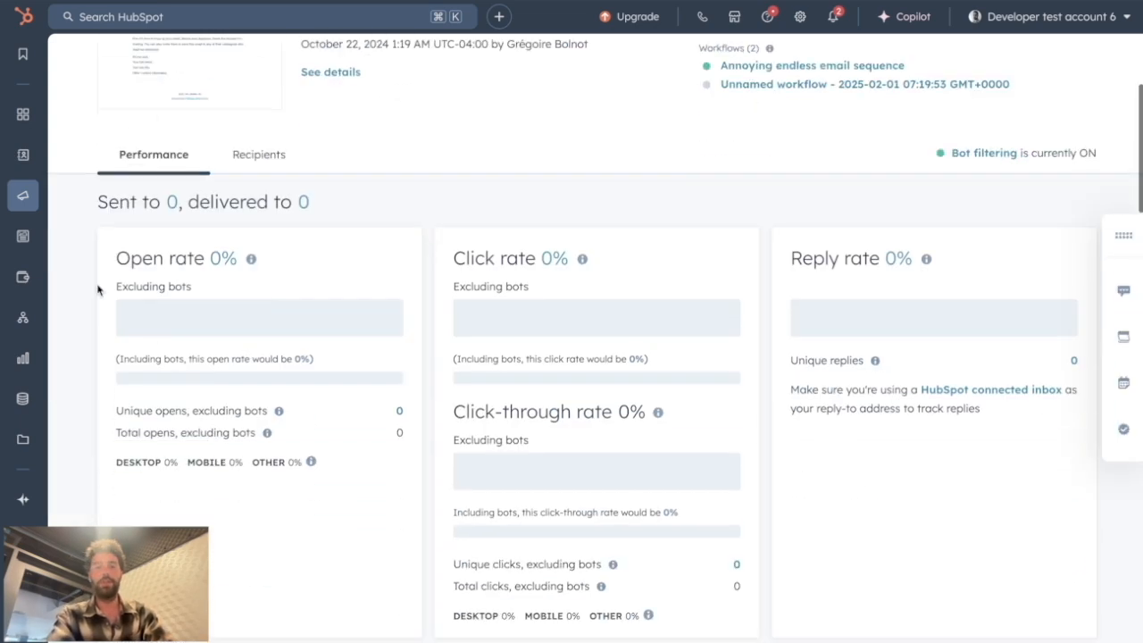
scroll(525, 456, up, 7)
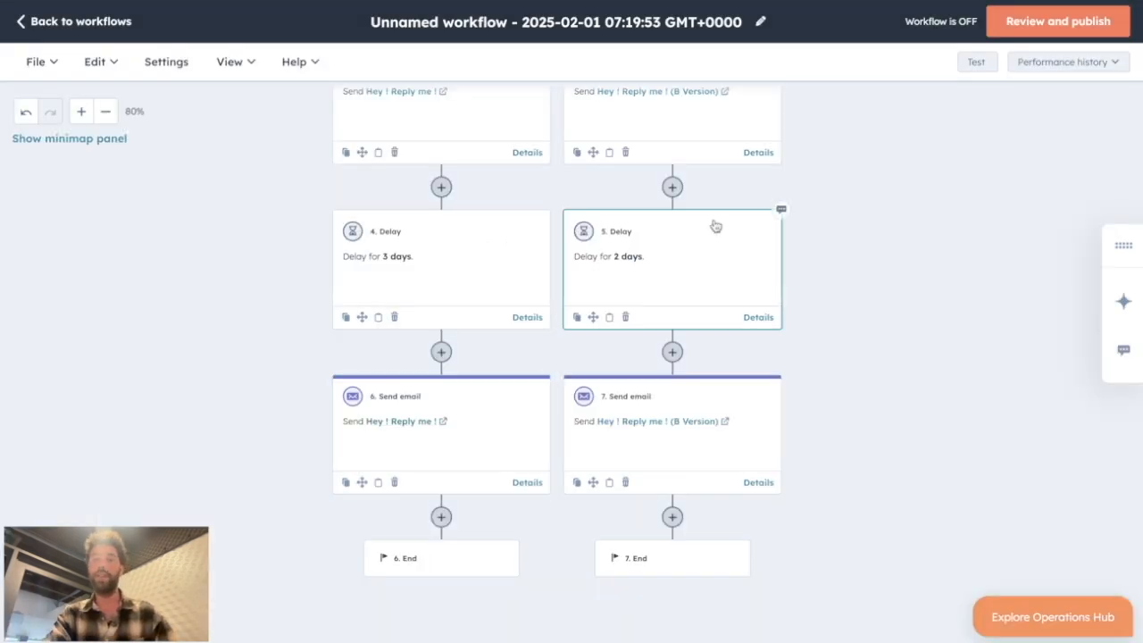
Step: Remove the random distribution branch from the workflow, keeping all the actions from Branch 2
scroll(712, 225, up, 3)
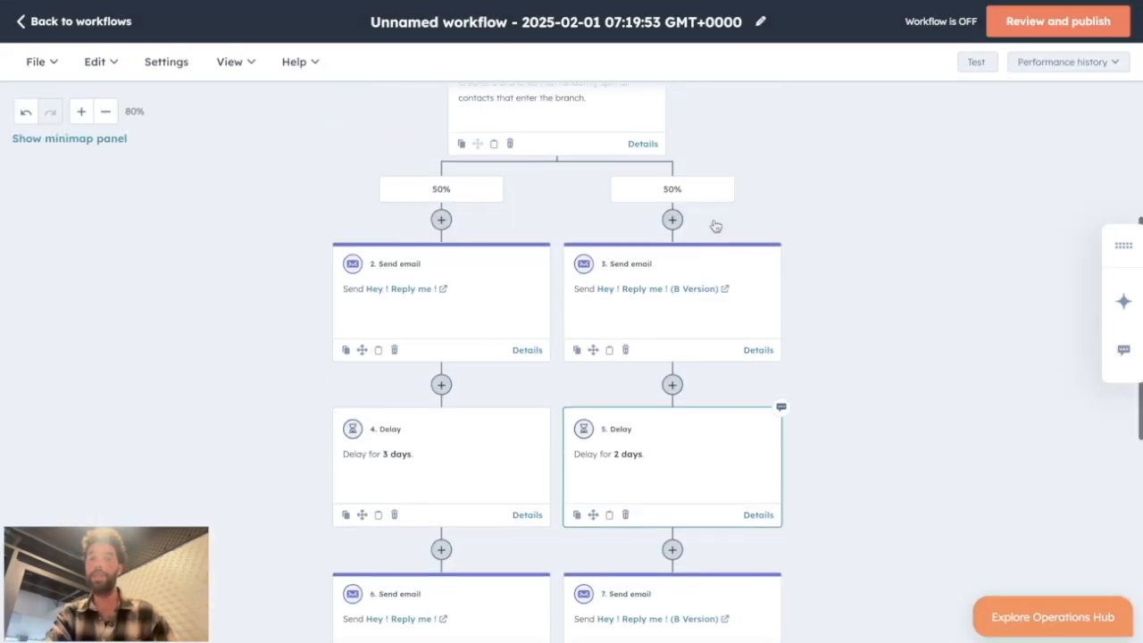
scroll(608, 331, down, 3)
scroll(620, 491, up, 2)
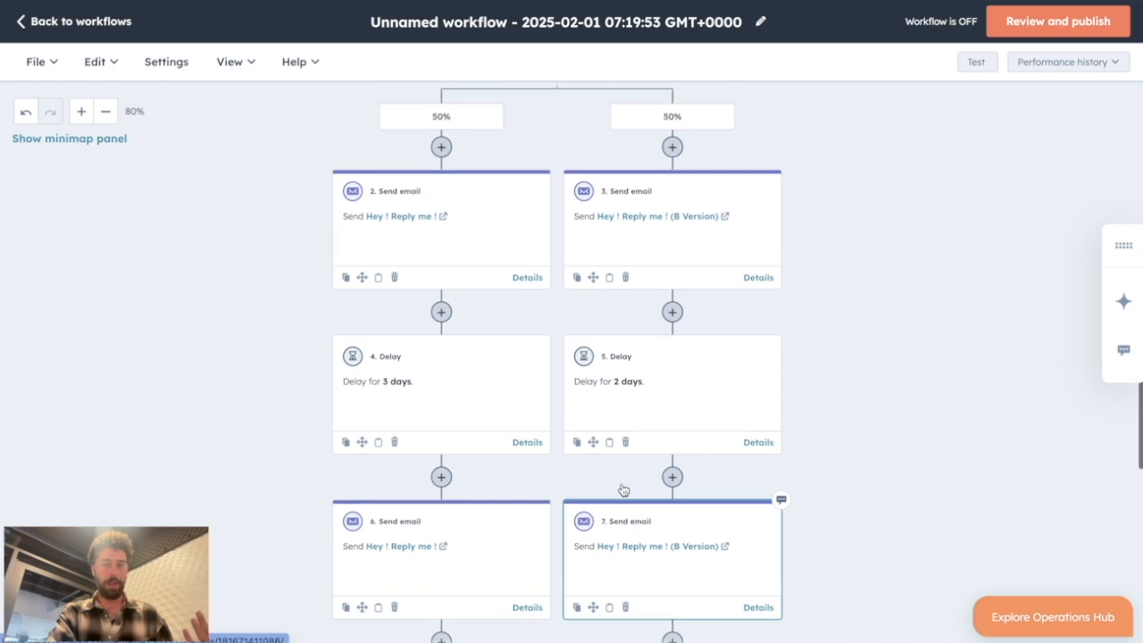
scroll(623, 489, up, 2)
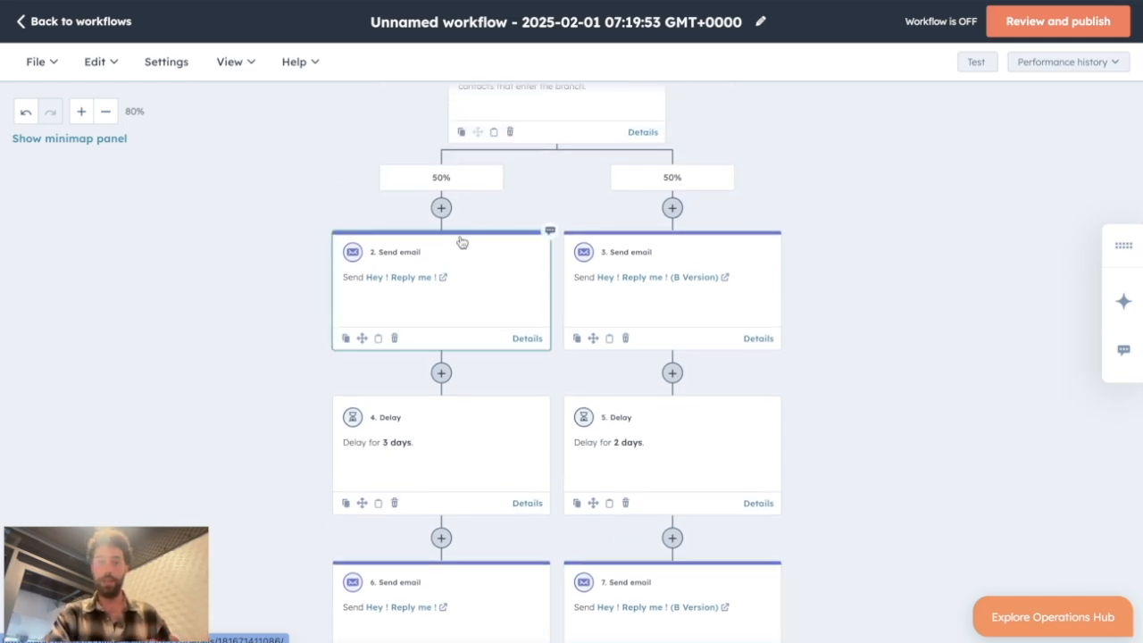
click(510, 132)
click(503, 224)
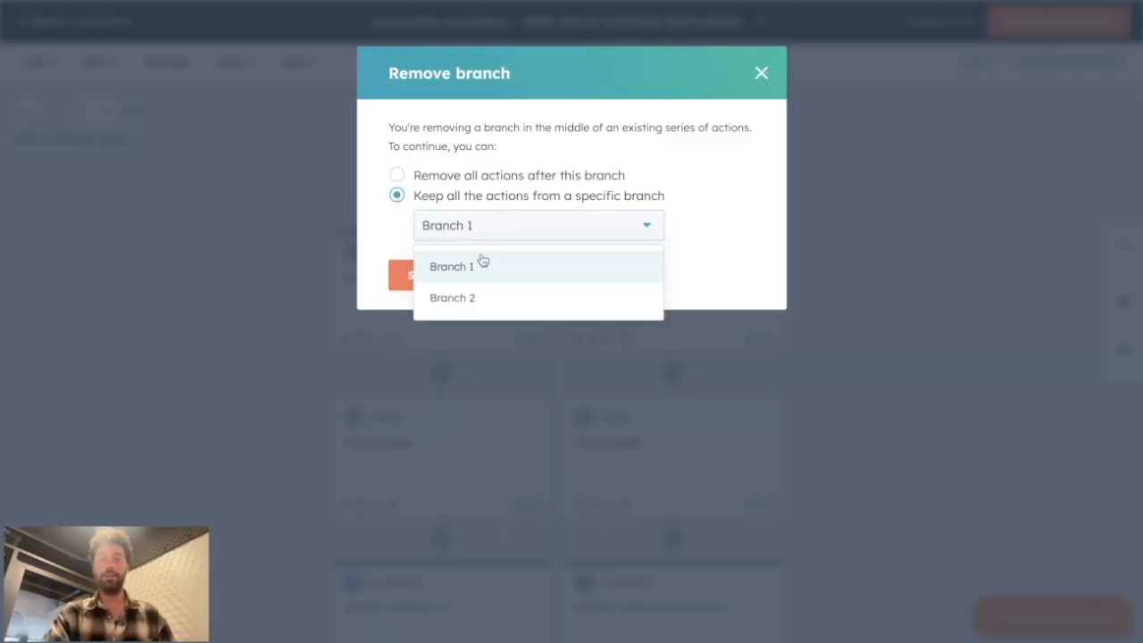
click(470, 294)
click(434, 277)
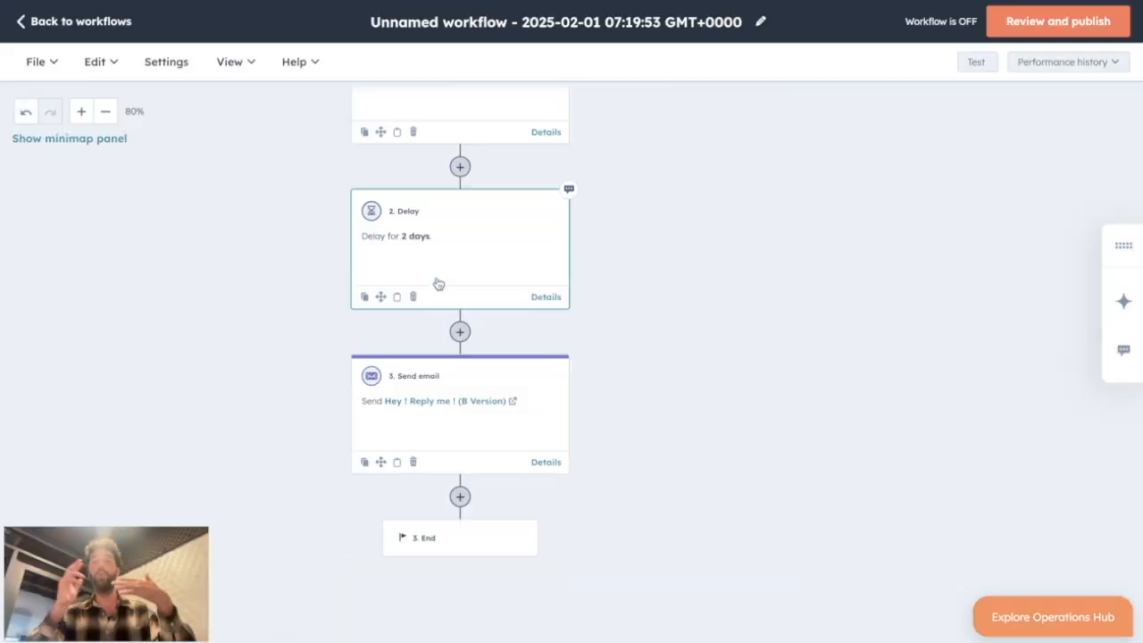
Step: Start adding a Branch action between the enrollment trigger and the first Send email action
scroll(439, 284, up, 4)
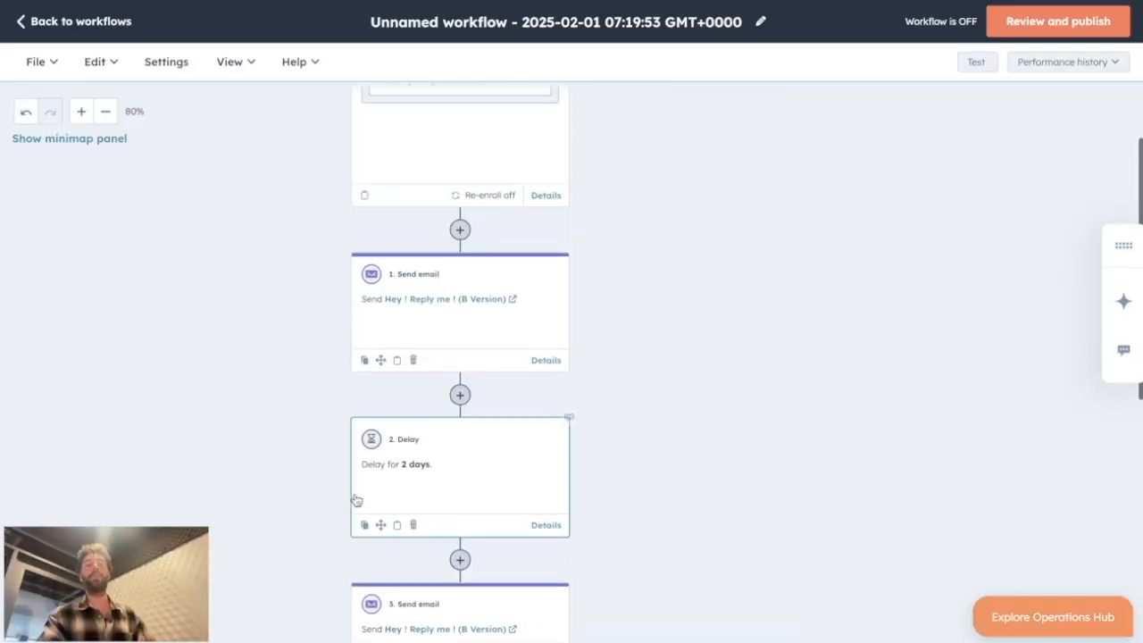
scroll(458, 465, down, 1)
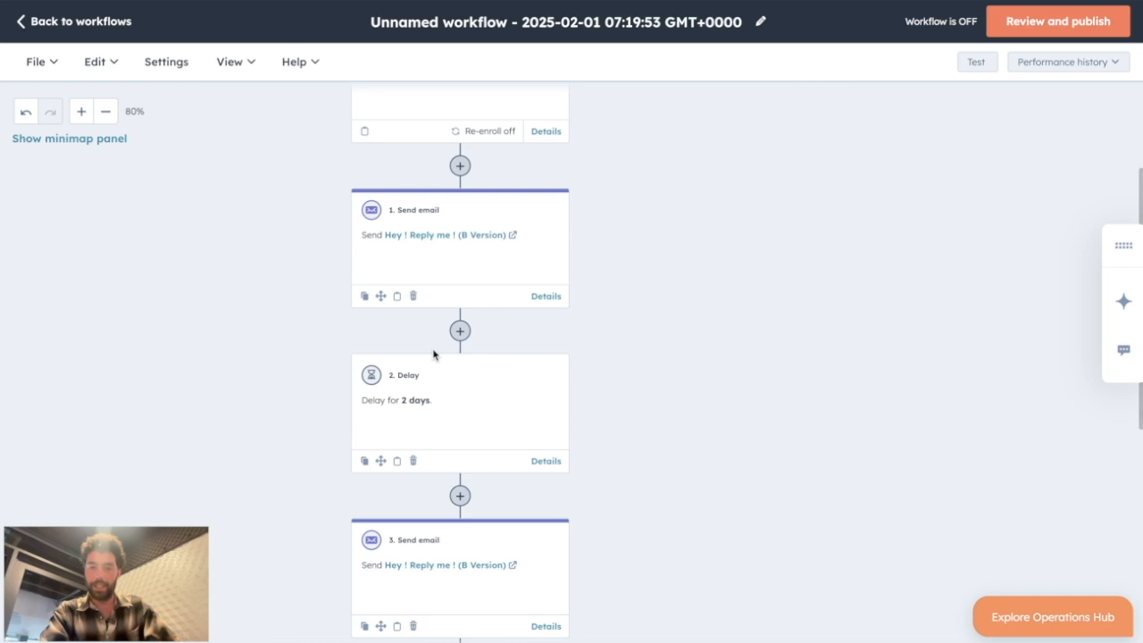
scroll(437, 350, up, 3)
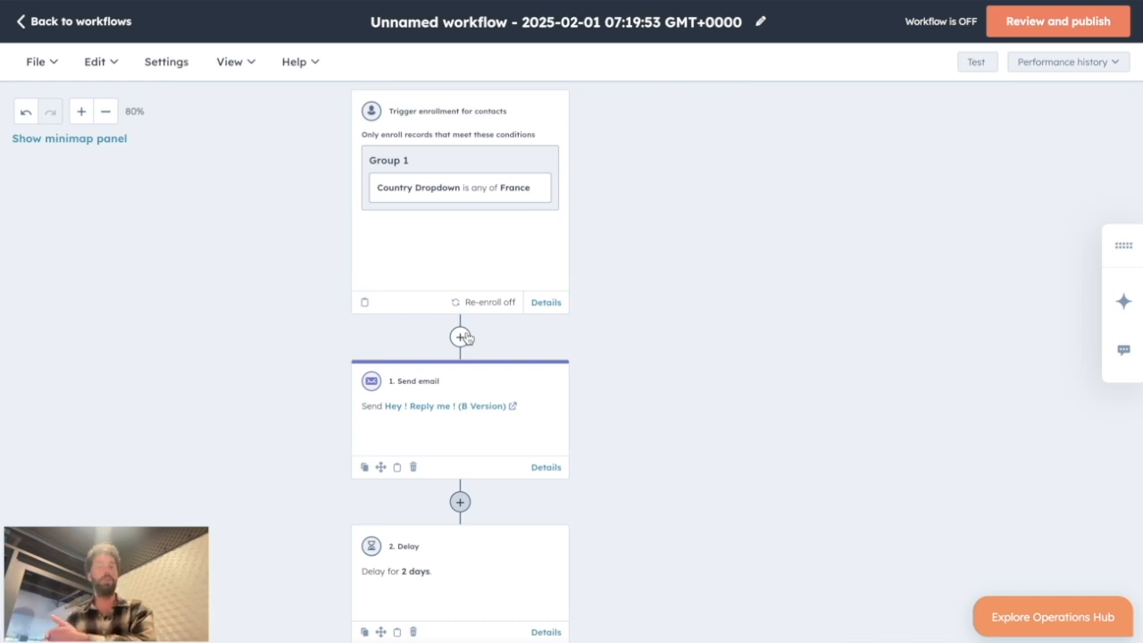
click(461, 337)
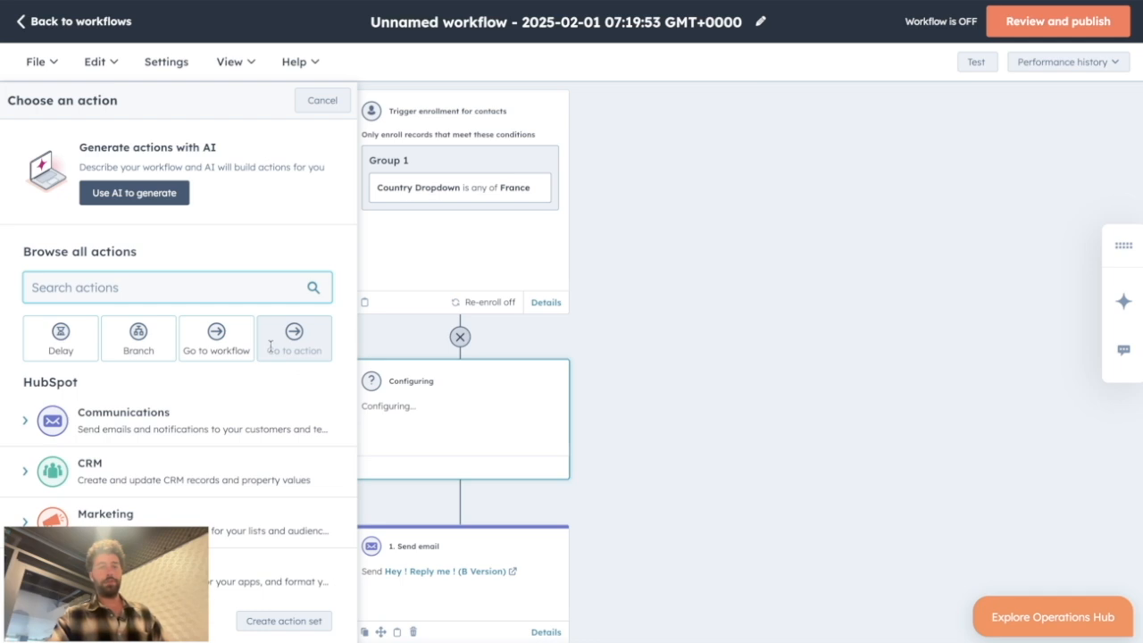
click(164, 347)
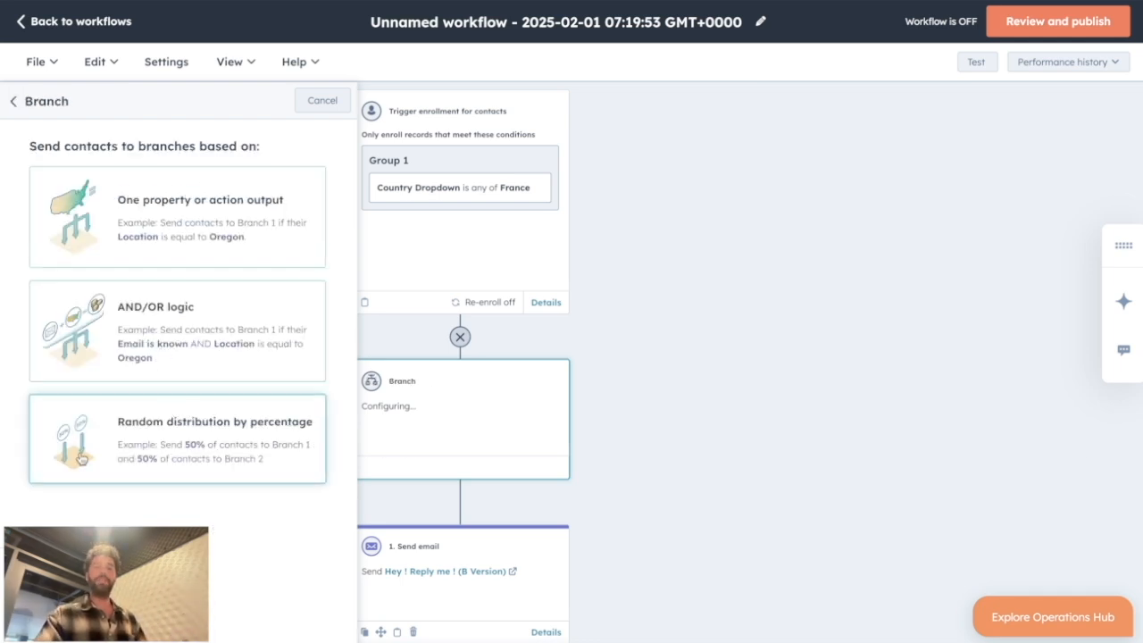